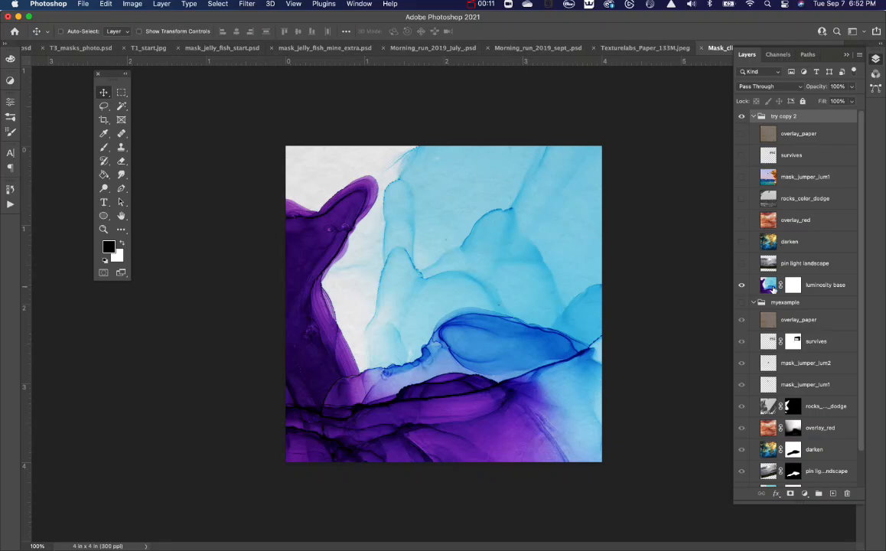
Set the blend mode of the luminosity base layer in the try copy 2 group to Luminosity.
{"action": "left_click", "coordinate": [773, 284]}
{"action": "left_click", "coordinate": [771, 88]}
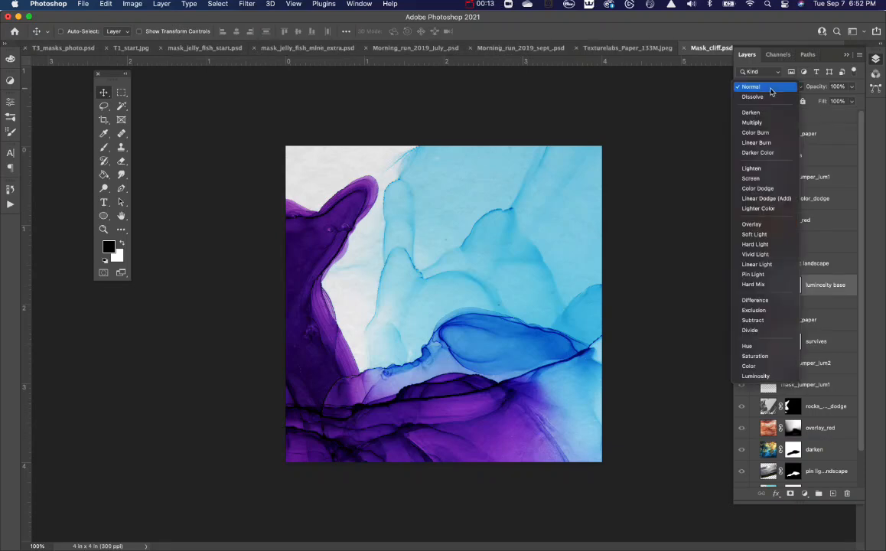
{"action": "left_click", "coordinate": [767, 377]}
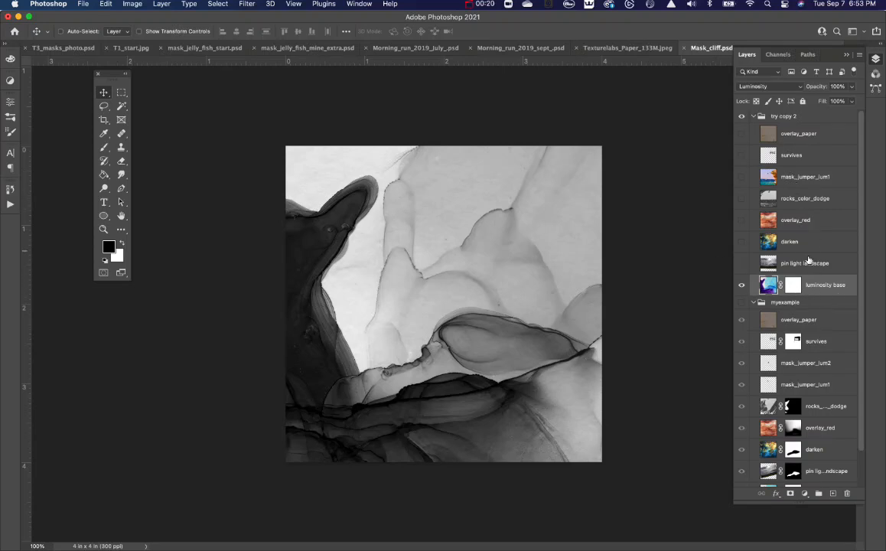
Show the pin light landscape layer in the try copy 2 group and set its blend mode to Pin Light.
{"action": "left_click", "coordinate": [741, 263]}
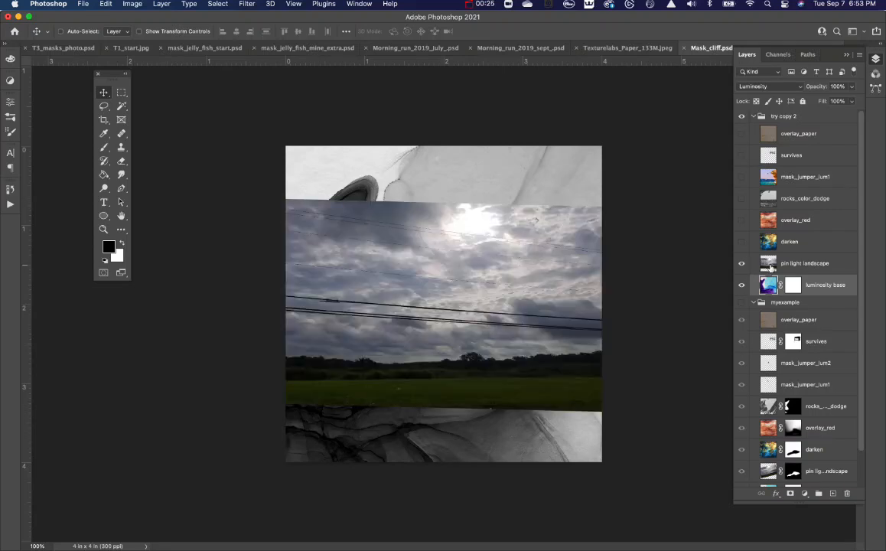
{"action": "left_click", "coordinate": [771, 265]}
{"action": "left_click", "coordinate": [762, 87]}
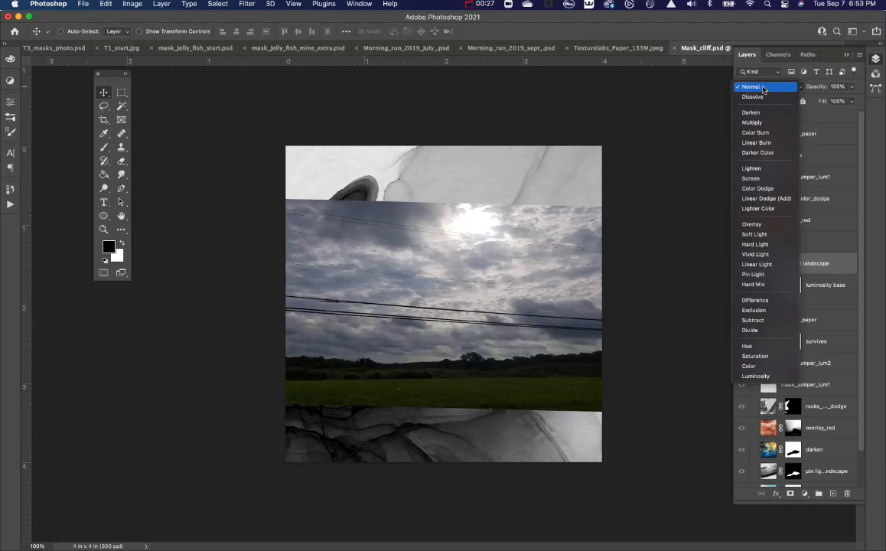
{"action": "left_click", "coordinate": [763, 274]}
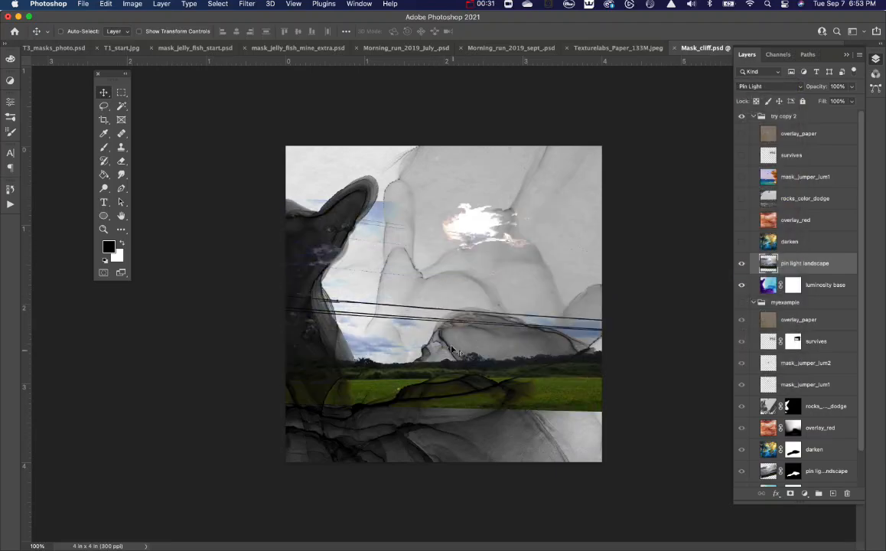
Free-transform the pin light landscape layer, rotating it about 10° counter-clockwise and shifting it slightly down toward the dark cliff.
{"action": "key", "text": "super+t"}
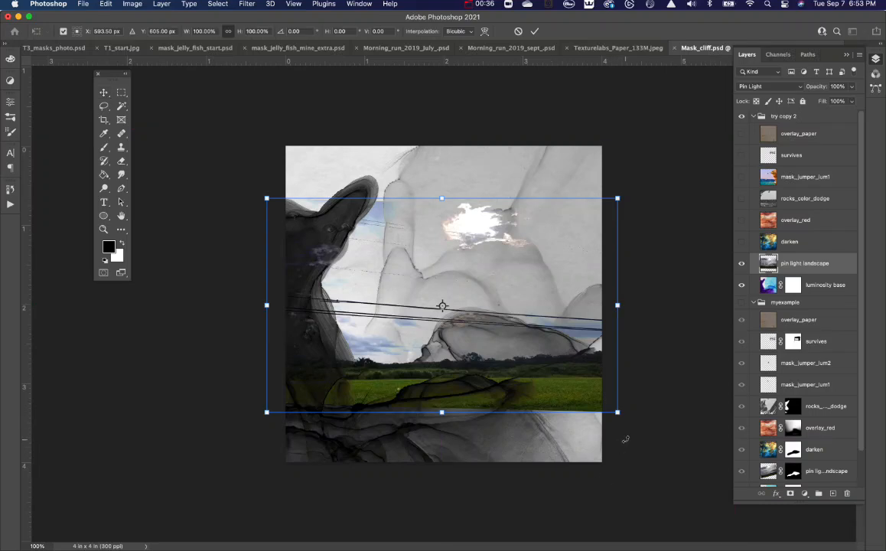
{"action": "left_click_drag", "start_coordinate": [625, 439], "coordinate": [641, 411]}
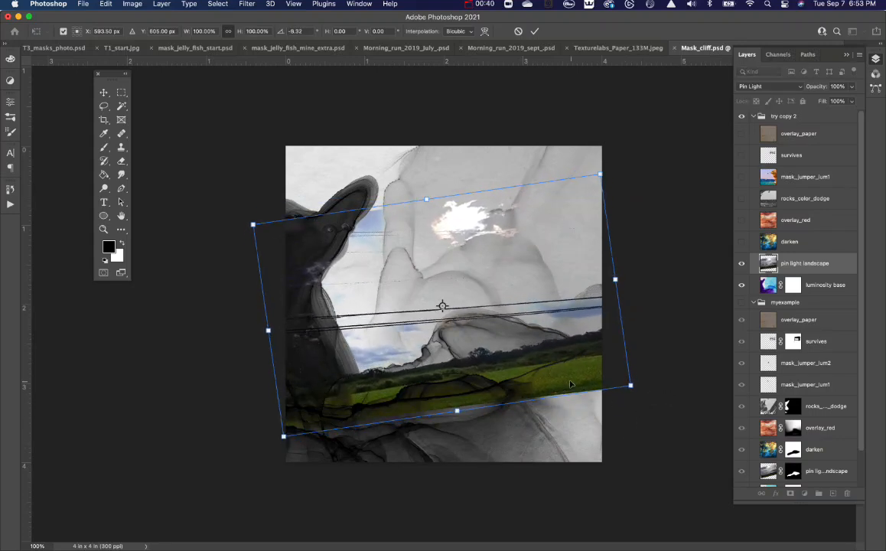
{"action": "left_click_drag", "start_coordinate": [558, 378], "coordinate": [552, 392]}
{"action": "left_click_drag", "start_coordinate": [634, 420], "coordinate": [632, 415]}
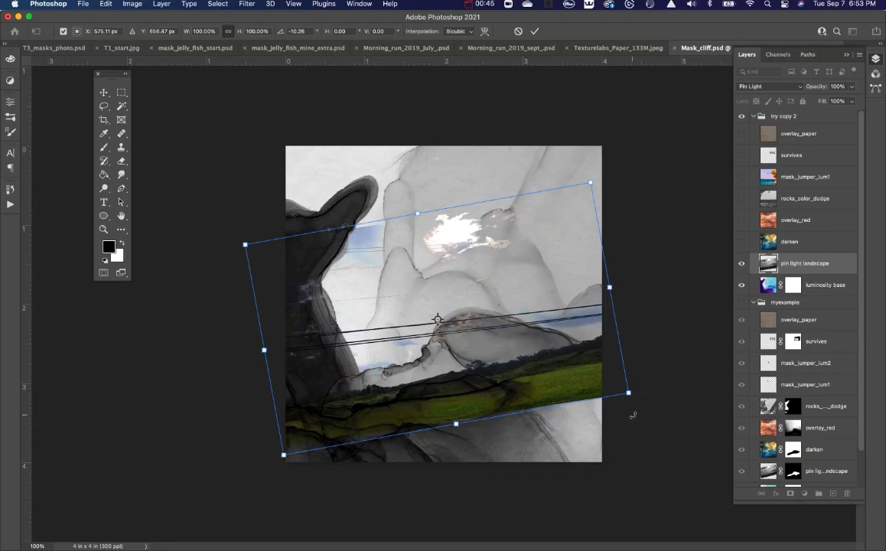
Warp the landscape's lower edge downward into a curve, apply the transform and nudge the layer up to fit the cliff line.
{"action": "right_click", "coordinate": [552, 378]}
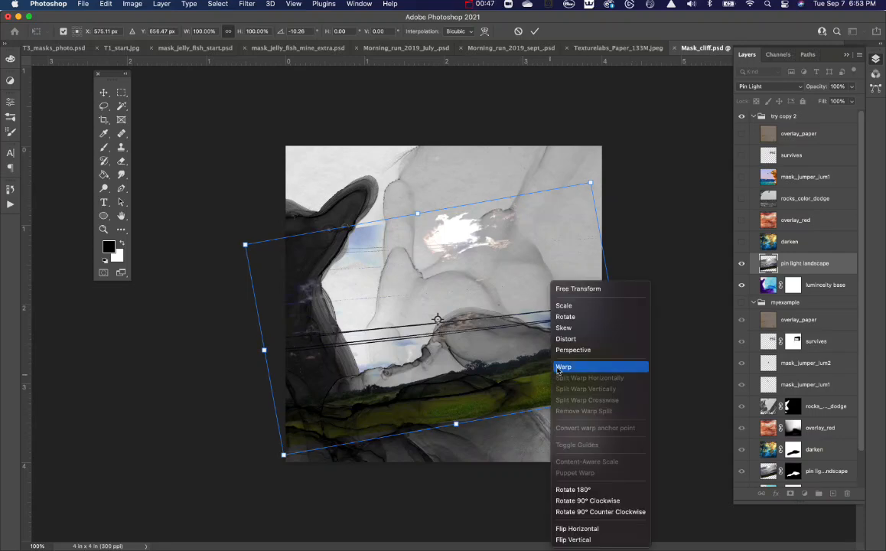
{"action": "left_click", "coordinate": [574, 365]}
{"action": "left_click_drag", "start_coordinate": [472, 413], "coordinate": [496, 410]}
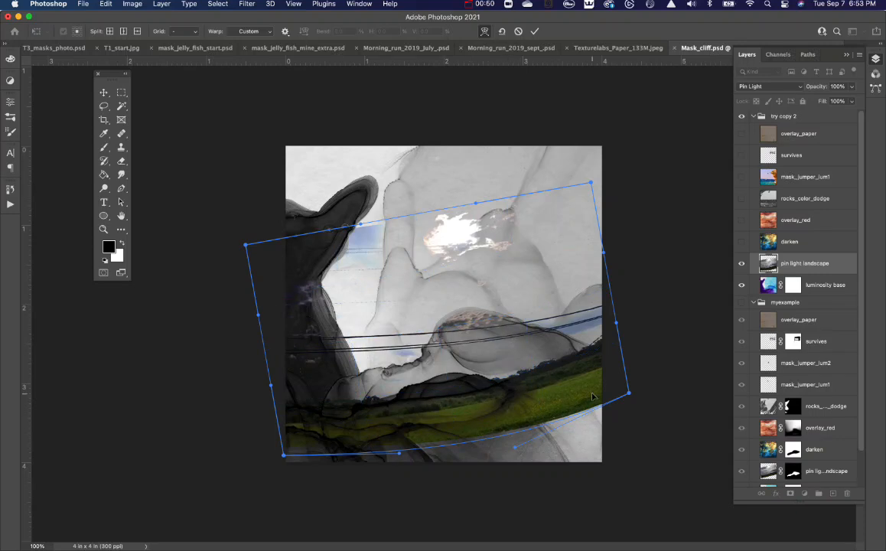
{"action": "key", "text": "Return"}
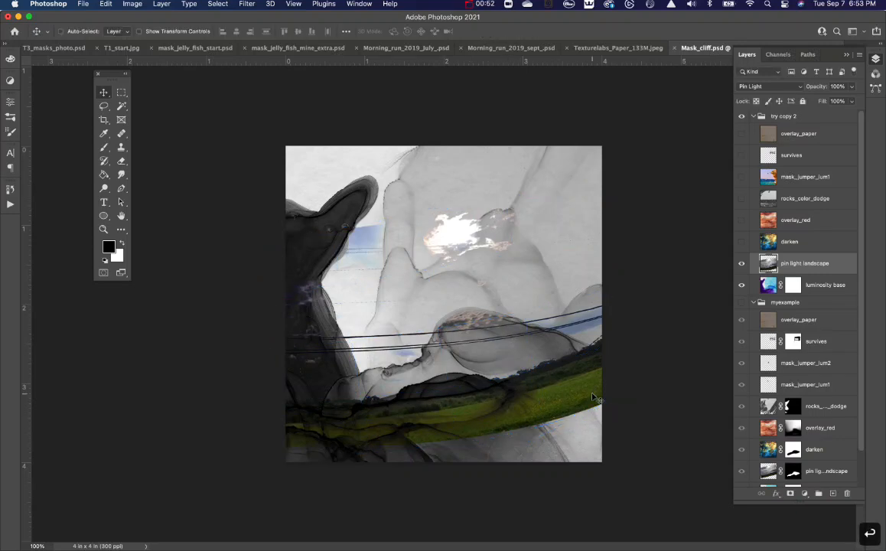
{"action": "left_click_drag", "start_coordinate": [589, 419], "coordinate": [563, 407]}
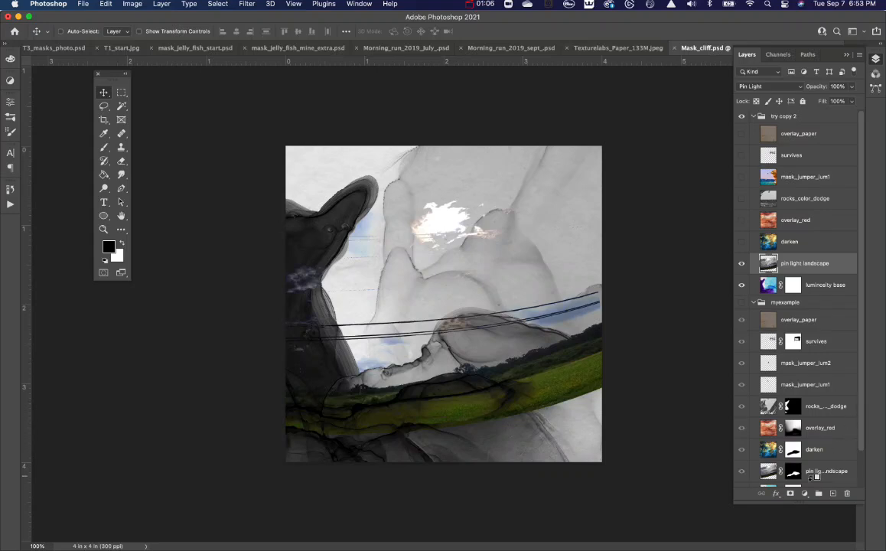
Add a black mask to the pin light landscape layer and reveal the tree line in the central rock shape with a white 100 px brush.
{"action": "left_click", "coordinate": [791, 494], "text": "alt"}
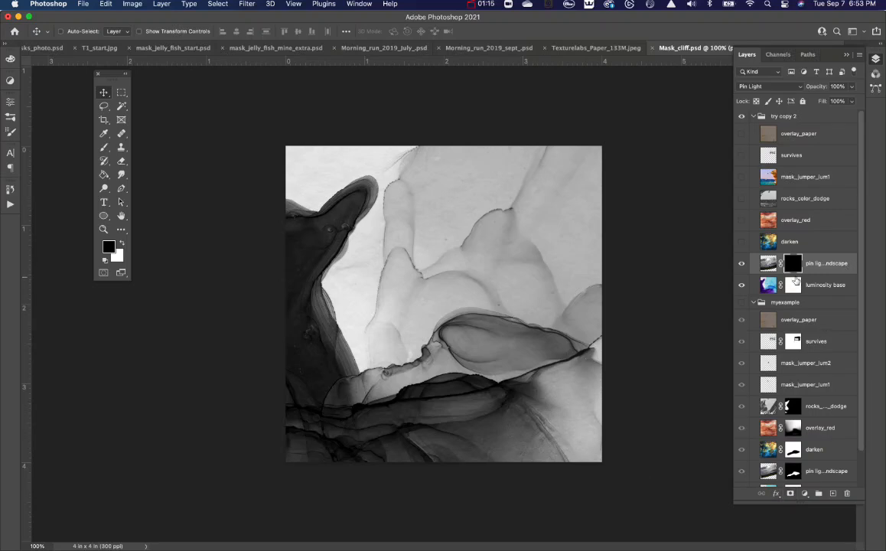
{"action": "key", "text": "b"}
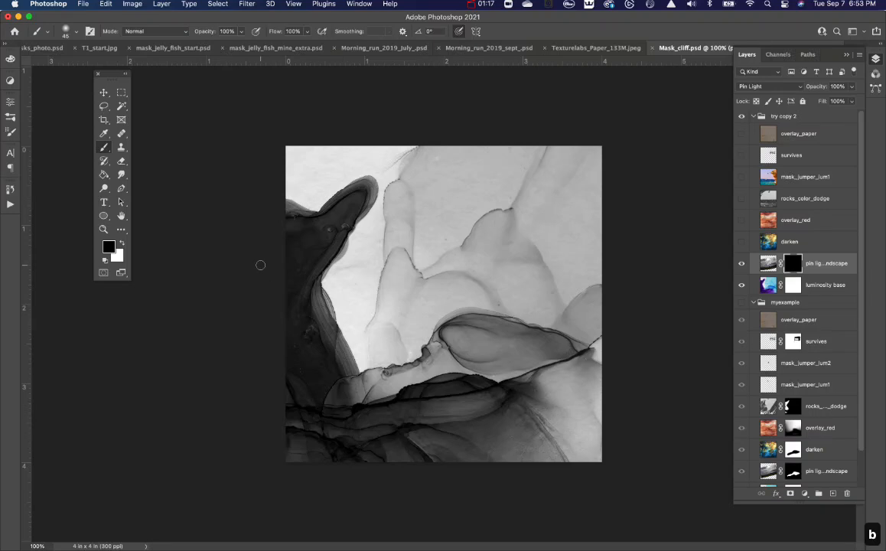
{"action": "left_click", "coordinate": [123, 244]}
{"action": "key", "text": "bracketright"}
{"action": "key", "text": "bracketright"}
{"action": "key", "text": "bracketright"}
{"action": "key", "text": "bracketright"}
{"action": "key", "text": "bracketright"}
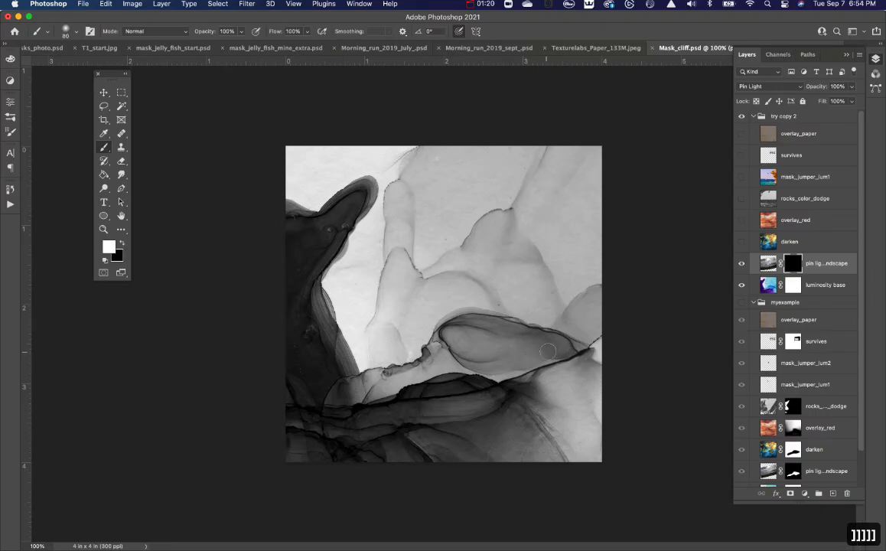
{"action": "key", "text": "bracketright"}
{"action": "mouse_move", "coordinate": [566, 354]}
{"action": "left_mouse_down"}
{"action": "mouse_move", "coordinate": [536, 335]}
{"action": "mouse_move", "coordinate": [462, 324]}
{"action": "mouse_move", "coordinate": [565, 364]}
{"action": "mouse_move", "coordinate": [519, 353]}
{"action": "mouse_move", "coordinate": [517, 361]}
{"action": "mouse_move", "coordinate": [479, 365]}
{"action": "mouse_move", "coordinate": [540, 369]}
{"action": "mouse_move", "coordinate": [333, 400]}
{"action": "mouse_move", "coordinate": [390, 400]}
{"action": "mouse_move", "coordinate": [336, 409]}
{"action": "mouse_move", "coordinate": [431, 406]}
{"action": "mouse_move", "coordinate": [549, 373]}
{"action": "left_mouse_up"}
Paint black on the pin light landscape mask to hide the grass below the cliff line and the wires inside the rock shape.
{"action": "key", "text": "x"}
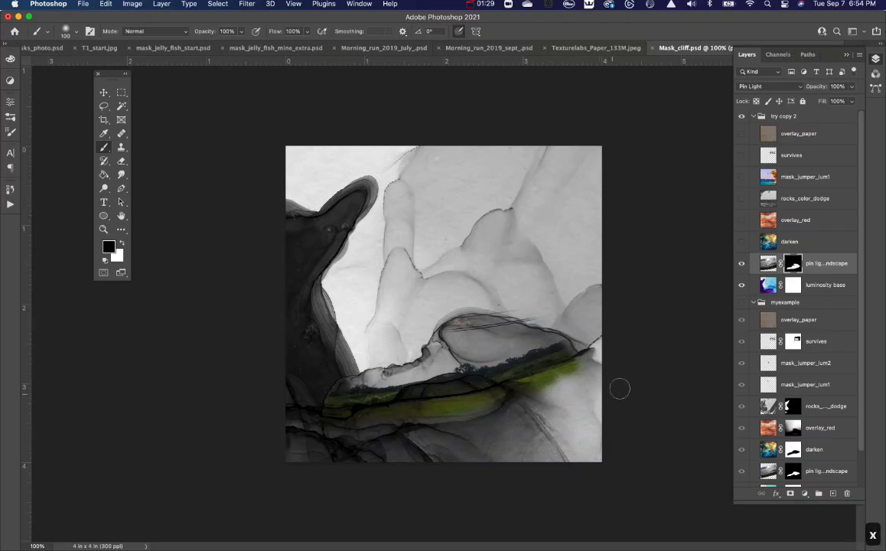
{"action": "mouse_move", "coordinate": [580, 367]}
{"action": "left_mouse_down"}
{"action": "mouse_move", "coordinate": [452, 355]}
{"action": "mouse_move", "coordinate": [384, 368]}
{"action": "mouse_move", "coordinate": [361, 417]}
{"action": "left_mouse_up"}
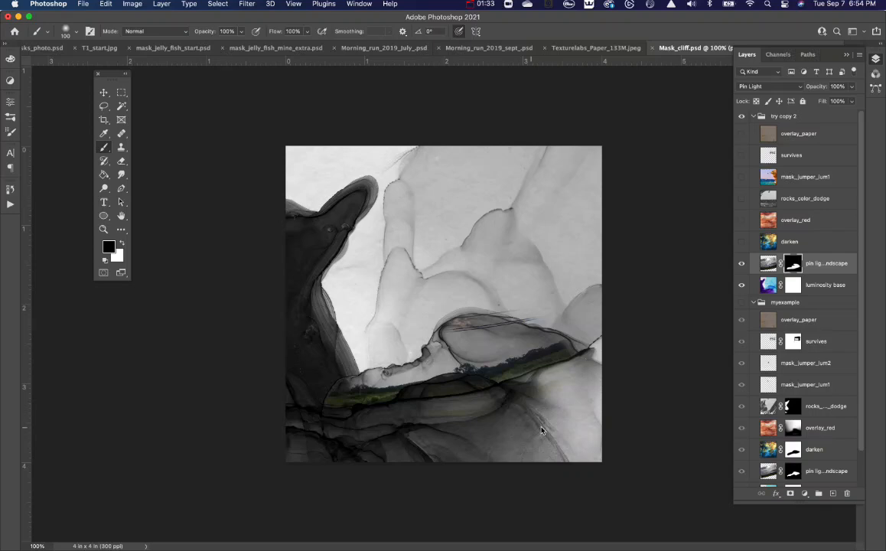
{"action": "left_click_drag", "start_coordinate": [519, 328], "coordinate": [451, 324]}
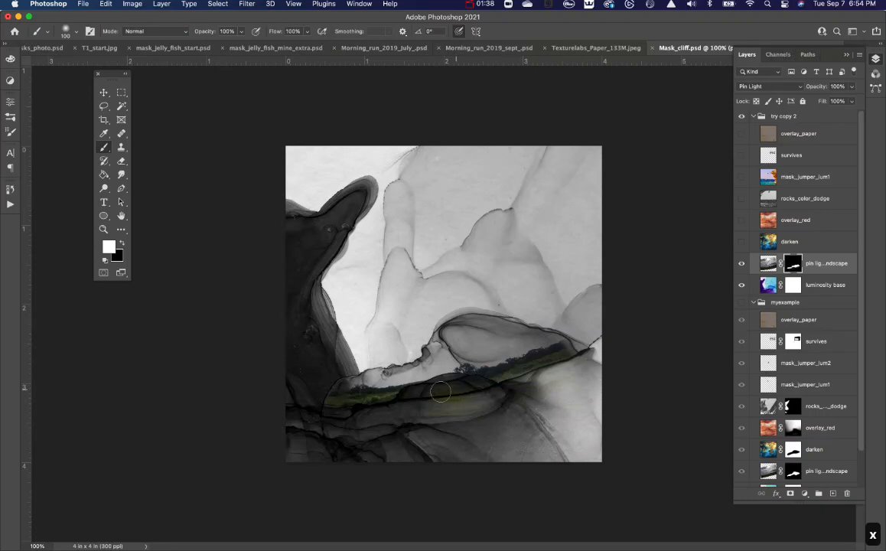
{"action": "key", "text": "x"}
{"action": "key", "text": "x"}
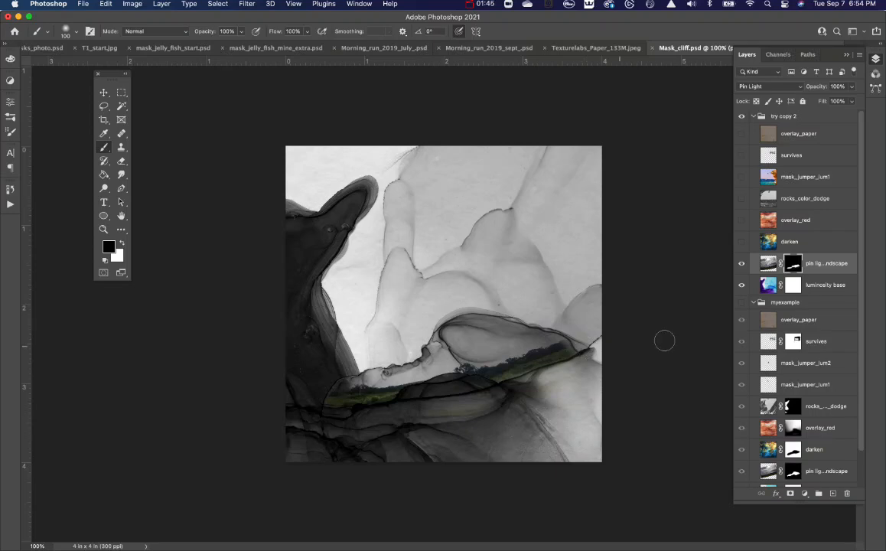
Show the darken layer in the try copy 2 group, set its blend mode to Darken and its opacity to 60%.
{"action": "left_click", "coordinate": [741, 242]}
{"action": "left_click", "coordinate": [807, 244]}
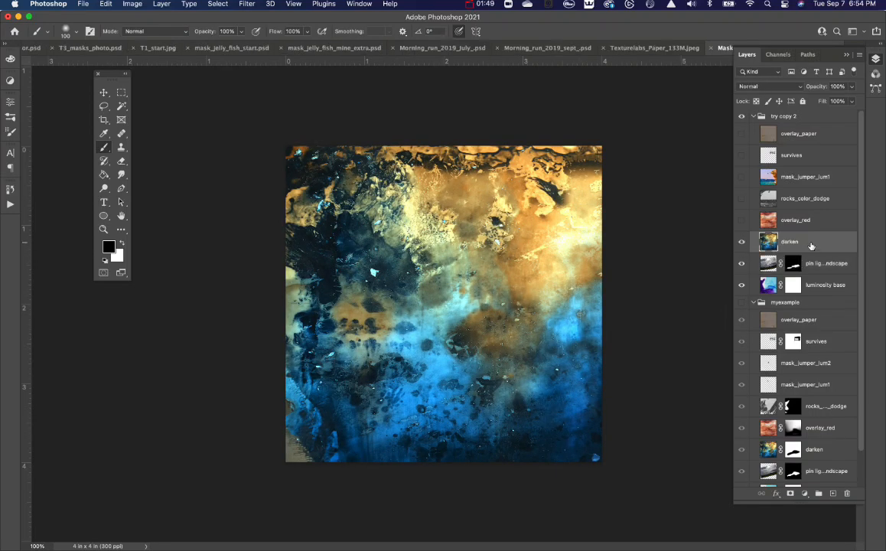
{"action": "left_click", "coordinate": [755, 88]}
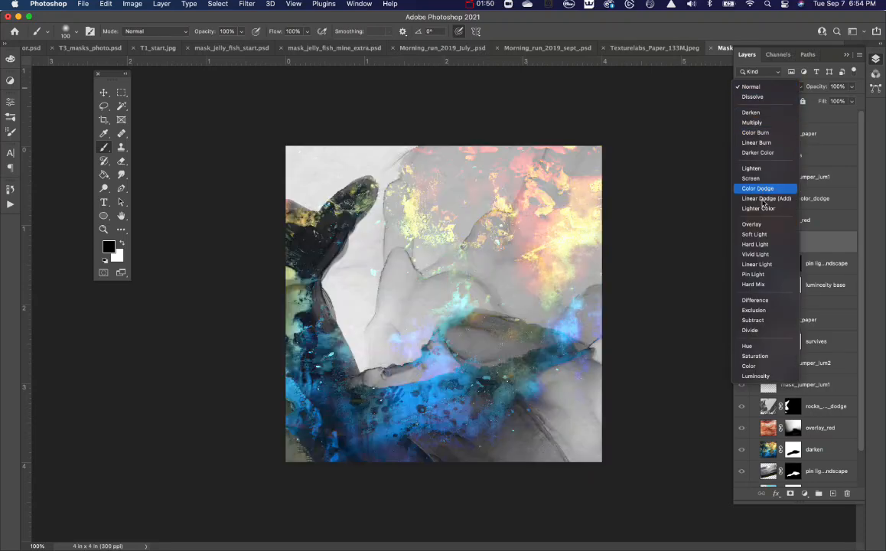
{"action": "left_click", "coordinate": [751, 113]}
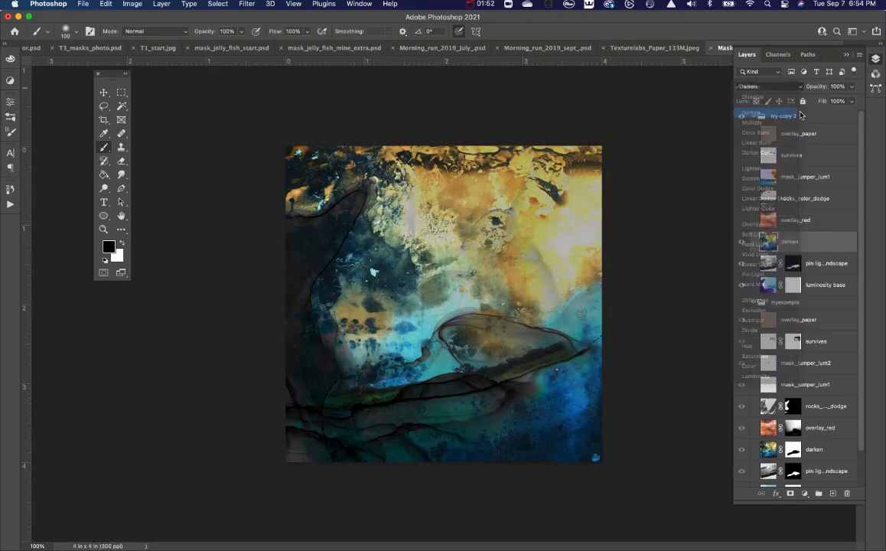
{"action": "key", "text": "v"}
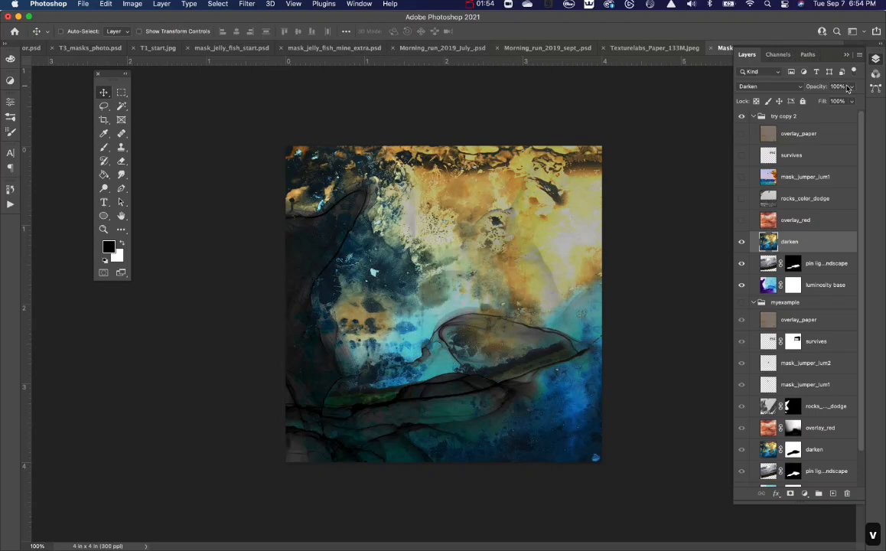
{"action": "key", "text": "6"}
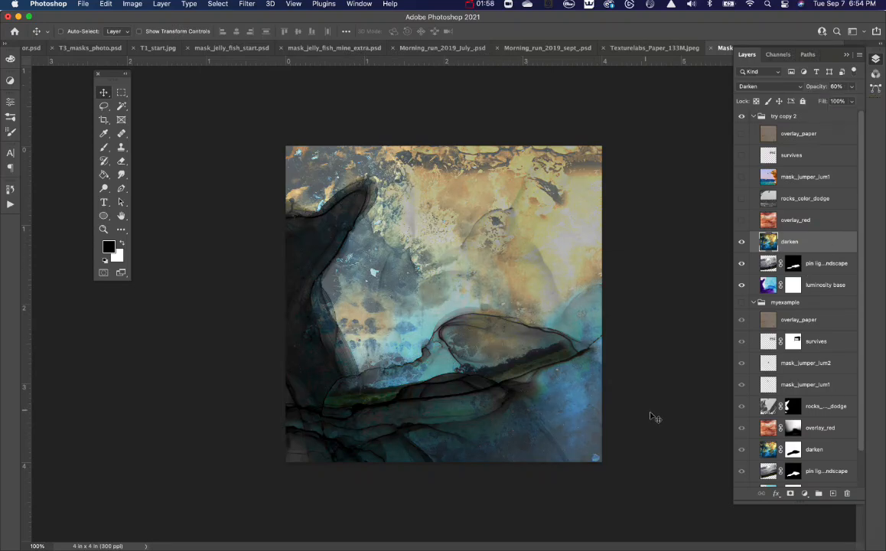
Add a white mask to the darken layer and paint black over the central rock shape and tree line to hide the texture there.
{"action": "left_click", "coordinate": [790, 494]}
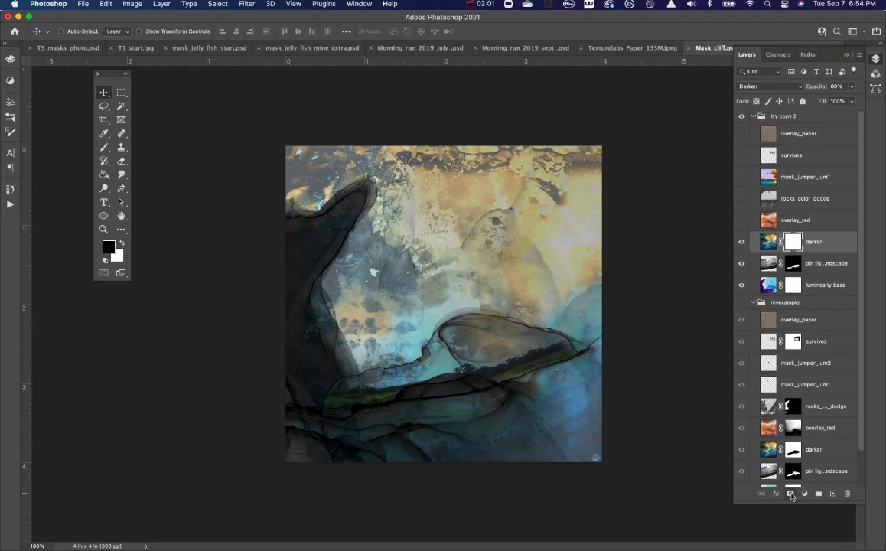
{"action": "key", "text": "b"}
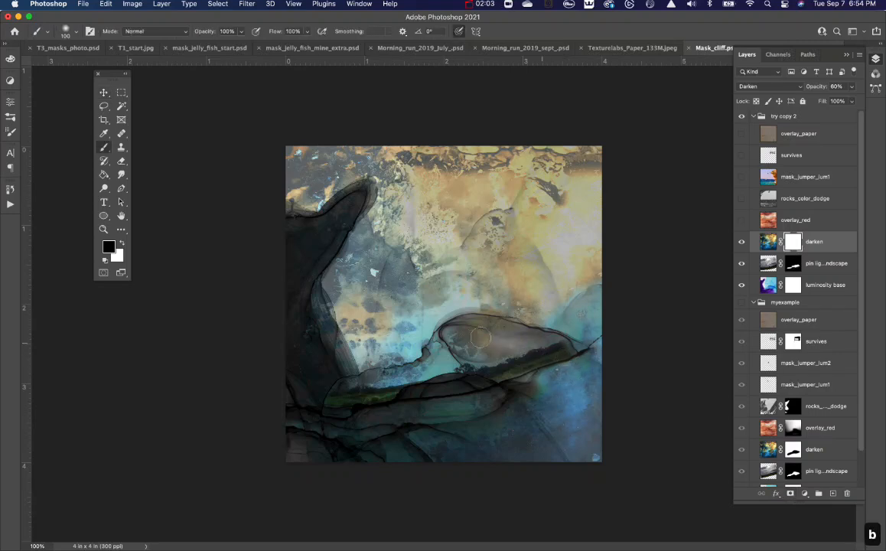
{"action": "mouse_move", "coordinate": [480, 336]}
{"action": "left_mouse_down"}
{"action": "mouse_move", "coordinate": [479, 322]}
{"action": "mouse_move", "coordinate": [367, 352]}
{"action": "mouse_move", "coordinate": [348, 394]}
{"action": "mouse_move", "coordinate": [367, 336]}
{"action": "left_mouse_up"}
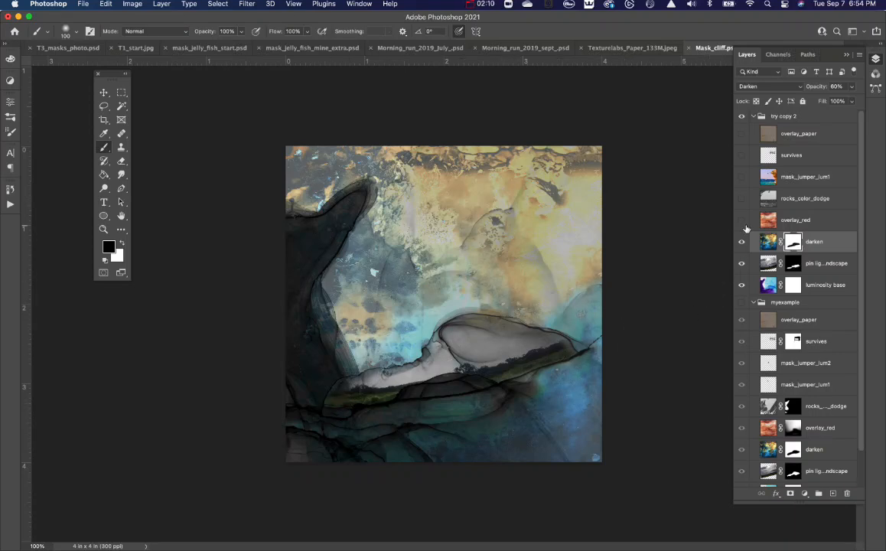
Show the overlay_red layer in the try copy 2 group and set its blend mode to Overlay.
{"action": "left_click", "coordinate": [742, 221]}
{"action": "left_click", "coordinate": [773, 220]}
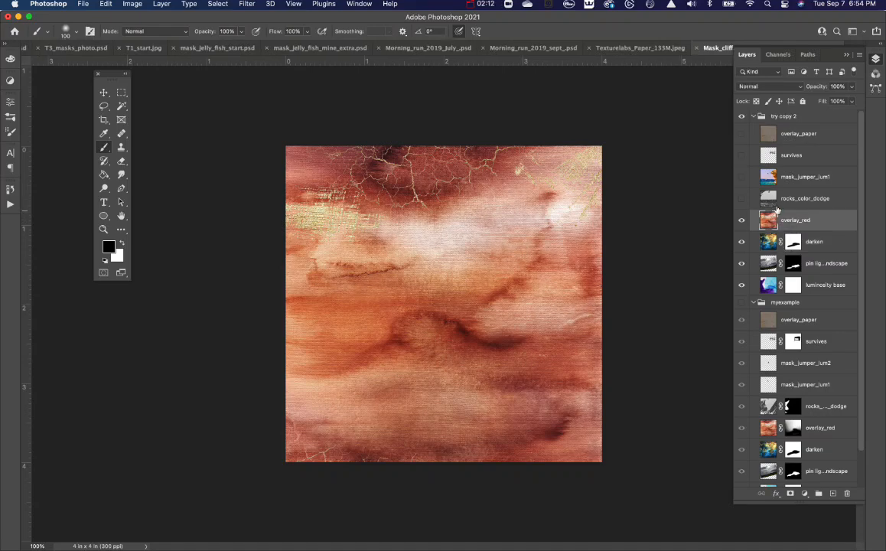
{"action": "left_click", "coordinate": [757, 88]}
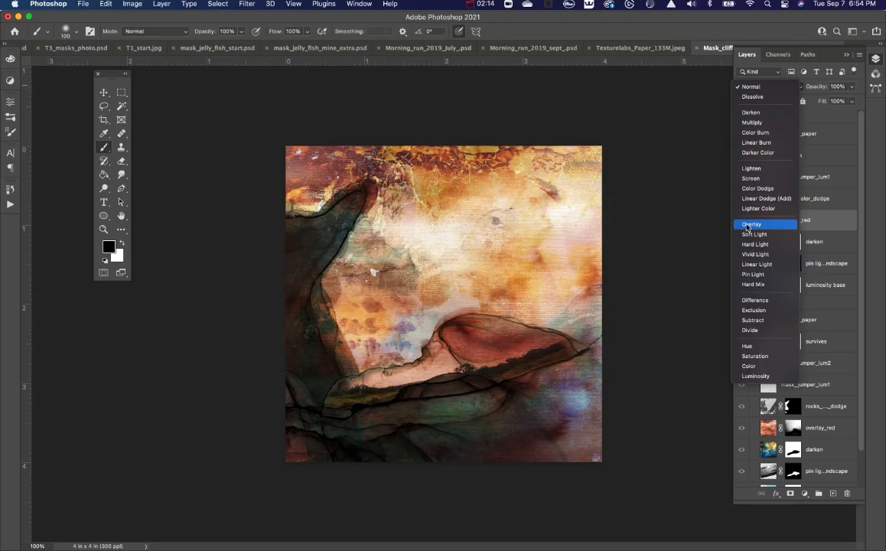
{"action": "left_click", "coordinate": [749, 225]}
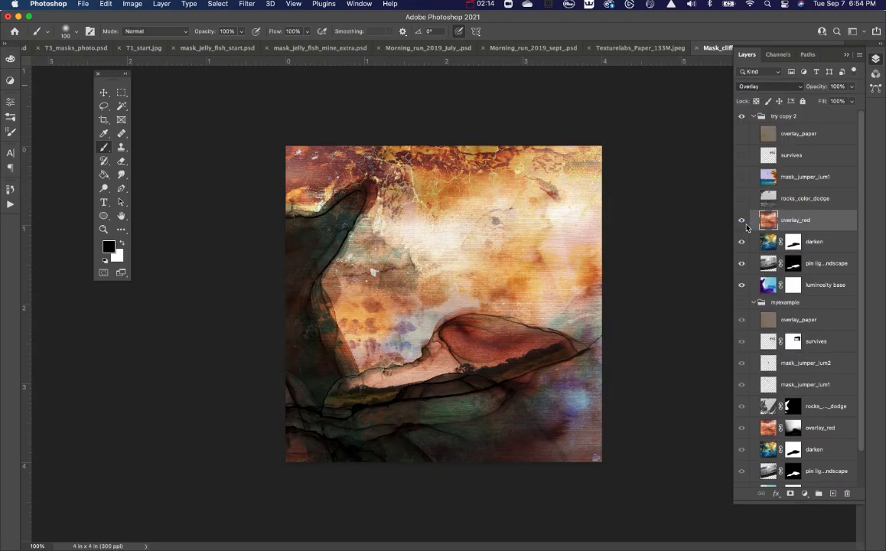
Add a mask to the overlay_red layer and fade the red over the lower area and dark cliff with a black 600 px brush at 53% opacity.
{"action": "left_click", "coordinate": [790, 494]}
{"action": "key", "text": "b"}
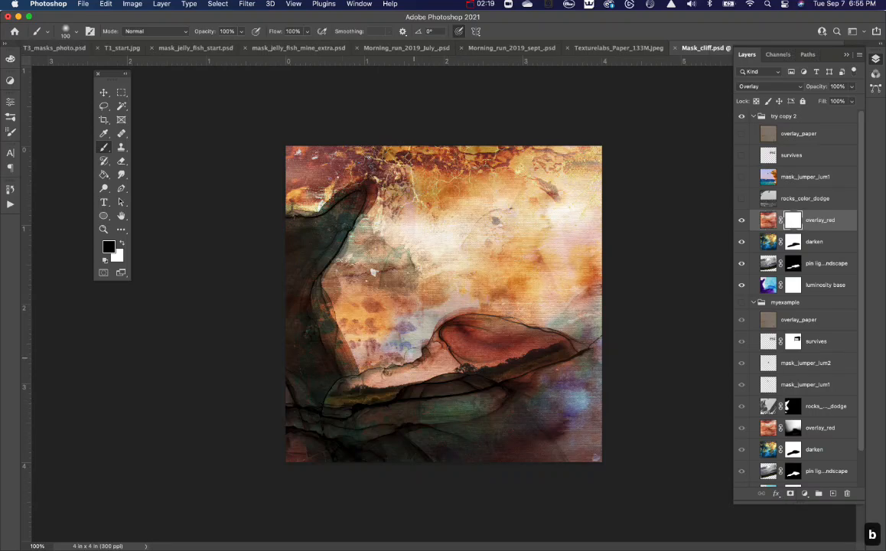
{"action": "key", "text": "bracketright"}
{"action": "key", "text": "bracketright"}
{"action": "key", "text": "bracketright"}
{"action": "key", "text": "bracketright"}
{"action": "key", "text": "bracketright"}
{"action": "key", "text": "bracketright"}
{"action": "key", "text": "bracketright"}
{"action": "key", "text": "bracketright"}
{"action": "key", "text": "bracketright"}
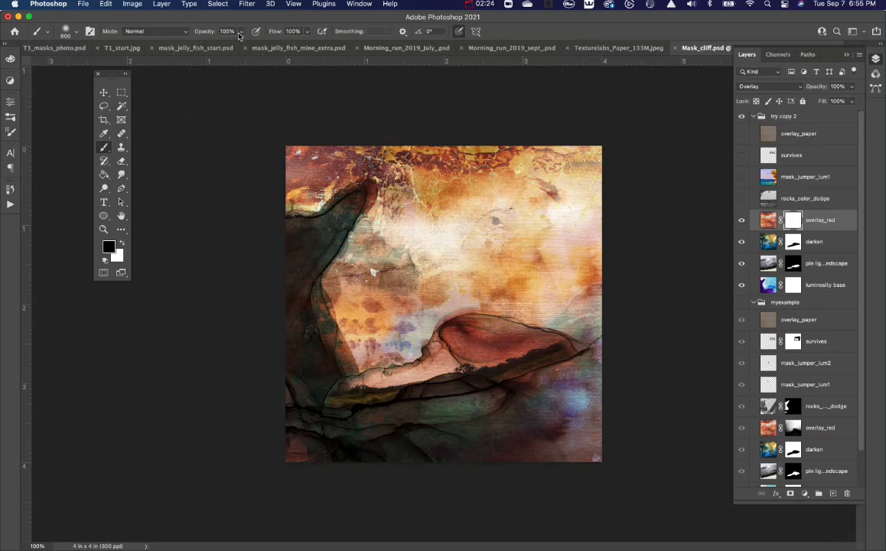
{"action": "left_click_drag", "start_coordinate": [238, 35], "coordinate": [220, 47]}
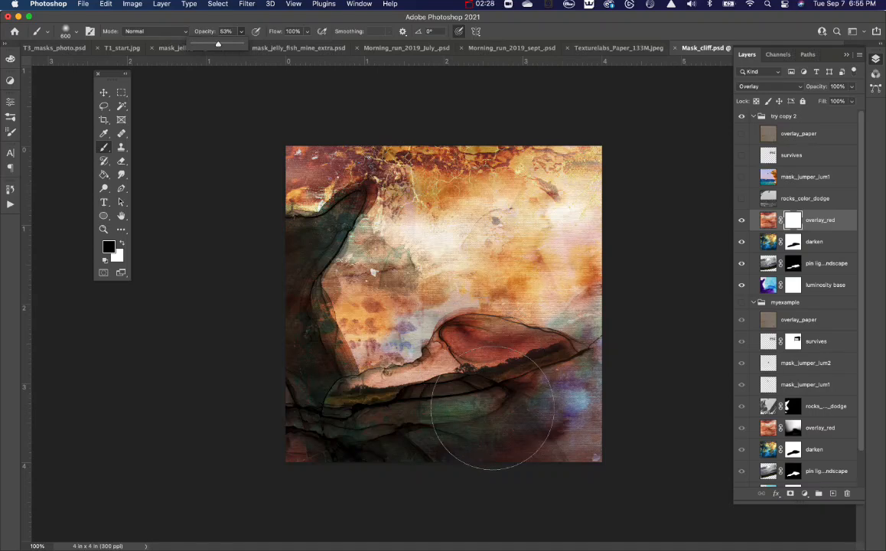
{"action": "mouse_move", "coordinate": [526, 395]}
{"action": "left_mouse_down"}
{"action": "mouse_move", "coordinate": [504, 410]}
{"action": "mouse_move", "coordinate": [453, 406]}
{"action": "left_mouse_up"}
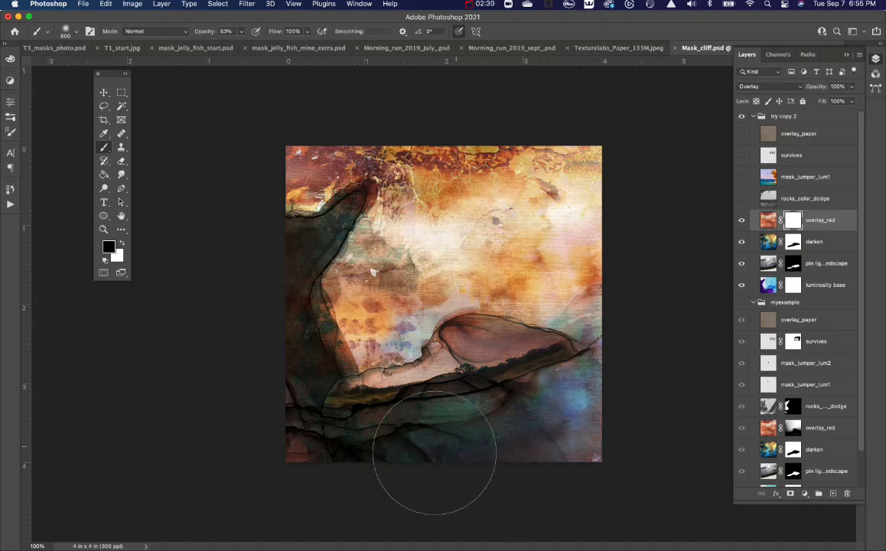
{"action": "mouse_move", "coordinate": [428, 476]}
{"action": "left_mouse_down"}
{"action": "mouse_move", "coordinate": [546, 415]}
{"action": "mouse_move", "coordinate": [491, 384]}
{"action": "mouse_move", "coordinate": [343, 454]}
{"action": "left_mouse_up"}
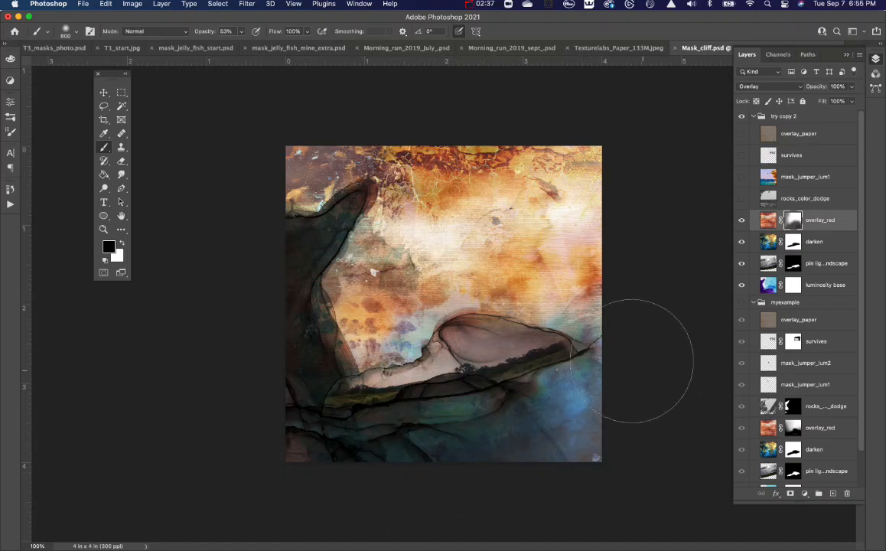
{"action": "left_click", "coordinate": [75, 35]}
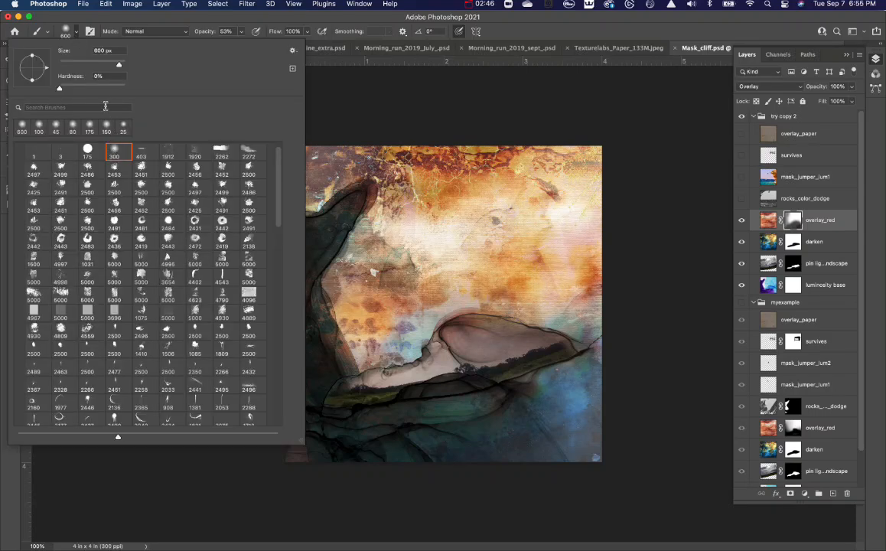
{"action": "left_click", "coordinate": [477, 208]}
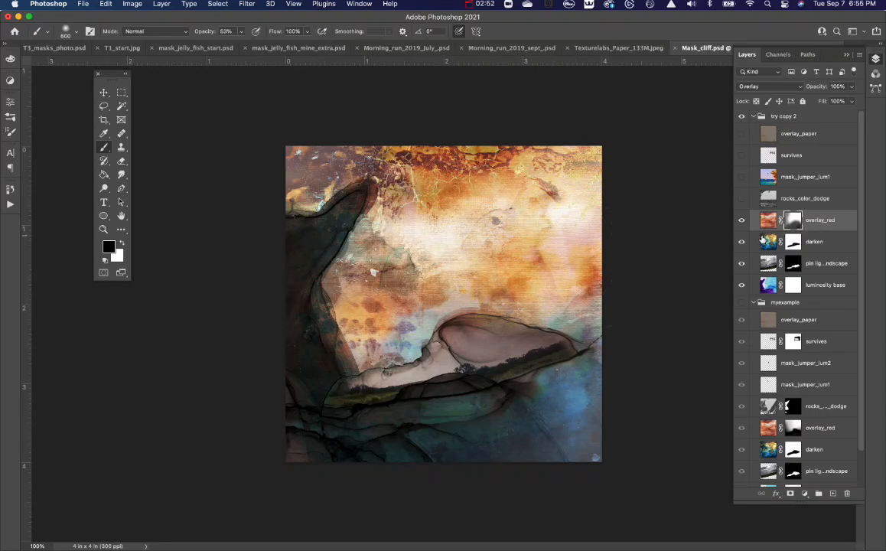
Show the rocks_color_dodge layer in the try copy 2 group and move its photo down so the cliff and diver sit within the canvas.
{"action": "left_click", "coordinate": [741, 198]}
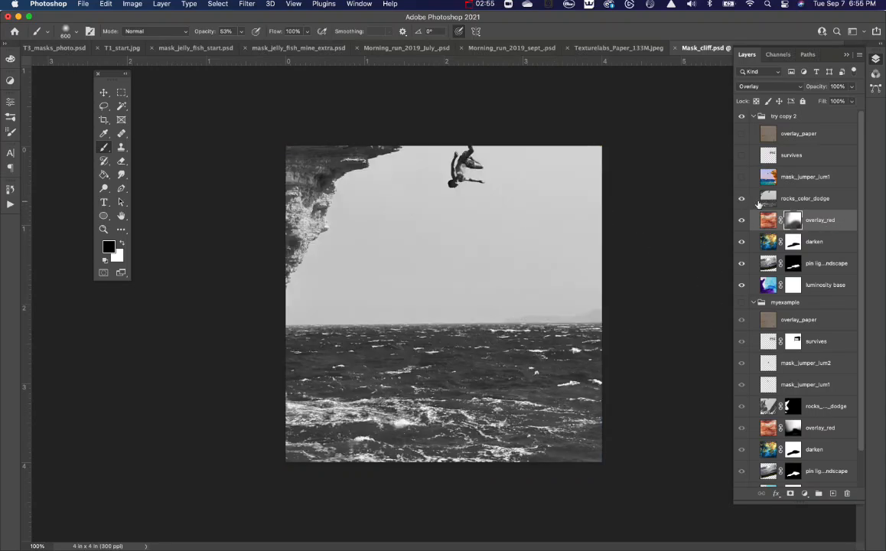
{"action": "left_click", "coordinate": [795, 199]}
{"action": "key", "text": "v"}
{"action": "left_click_drag", "start_coordinate": [462, 221], "coordinate": [482, 328]}
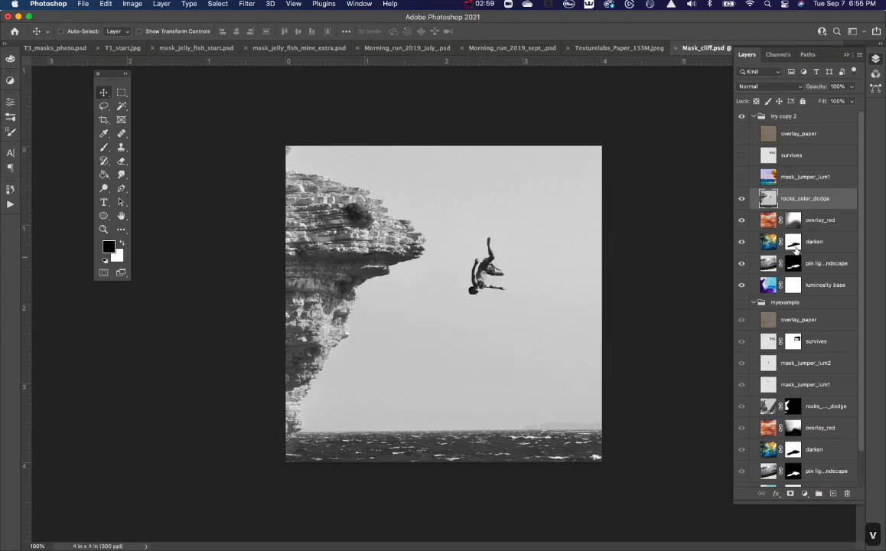
Set the rocks_color_dodge layer's blend mode to Color Dodge and its opacity to 60%.
{"action": "left_click", "coordinate": [741, 198]}
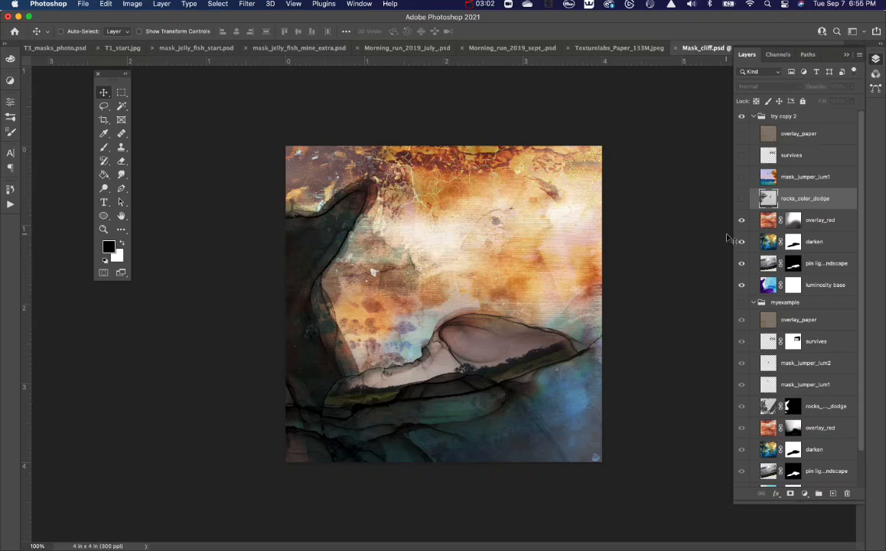
{"action": "left_click", "coordinate": [742, 198]}
{"action": "left_click", "coordinate": [767, 85]}
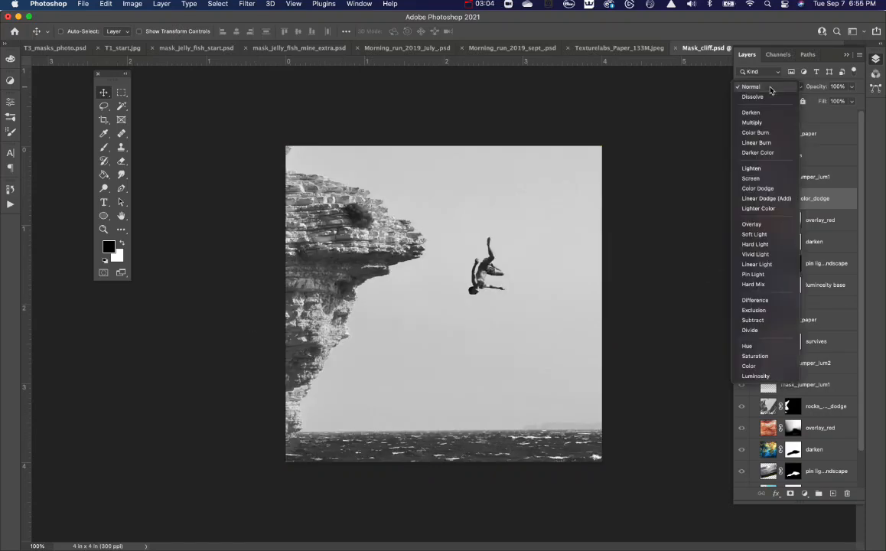
{"action": "left_click", "coordinate": [759, 188]}
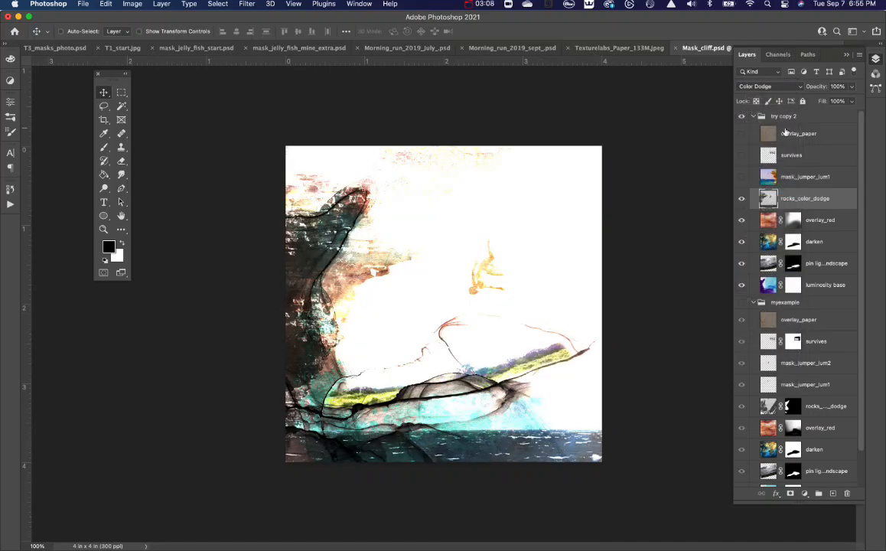
{"action": "key", "text": "6"}
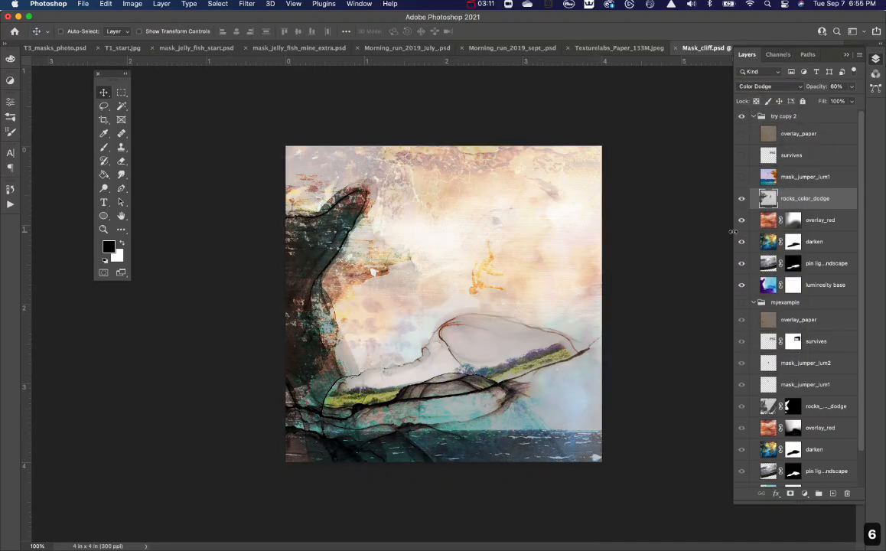
Rotate the rocks_color_dodge layer about 50° counterclockwise with Free Transform and reposition it so its texture covers the dark cliff.
{"action": "key", "text": "super+t"}
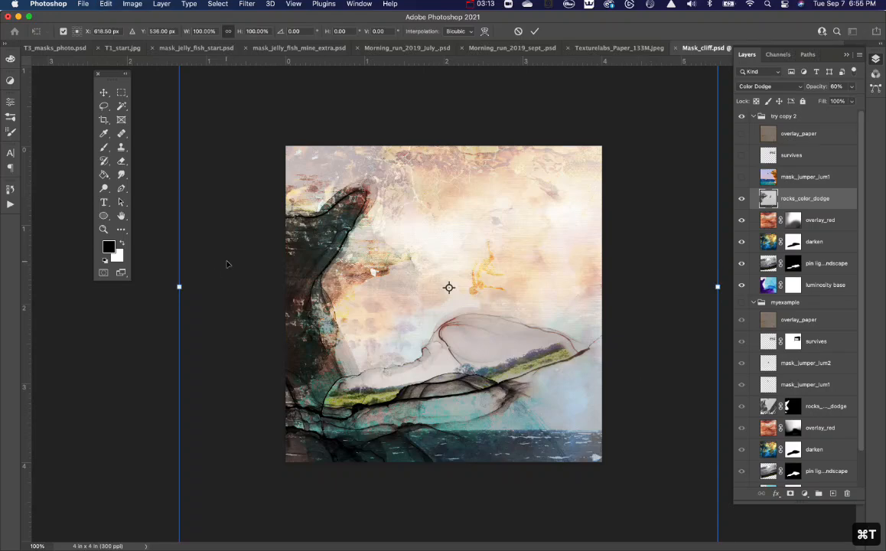
{"action": "left_click_drag", "start_coordinate": [154, 289], "coordinate": [254, 478]}
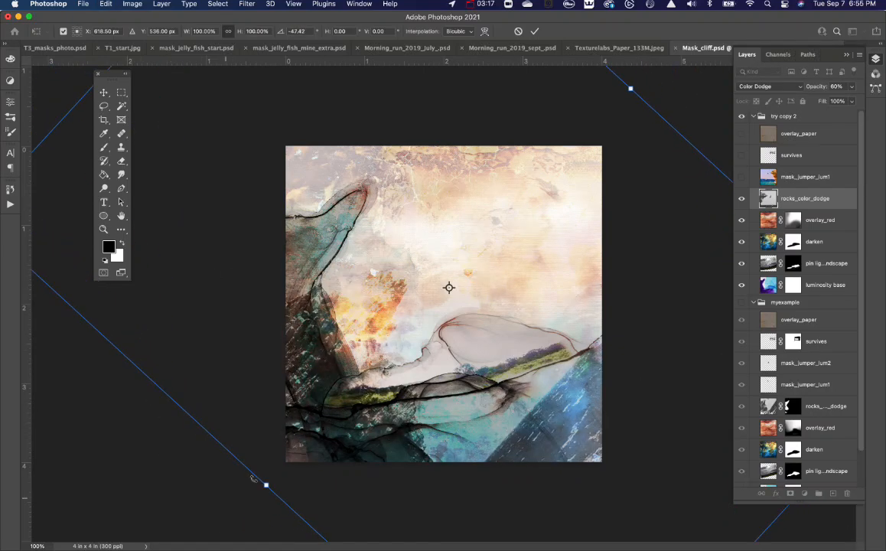
{"action": "left_click_drag", "start_coordinate": [367, 300], "coordinate": [340, 217]}
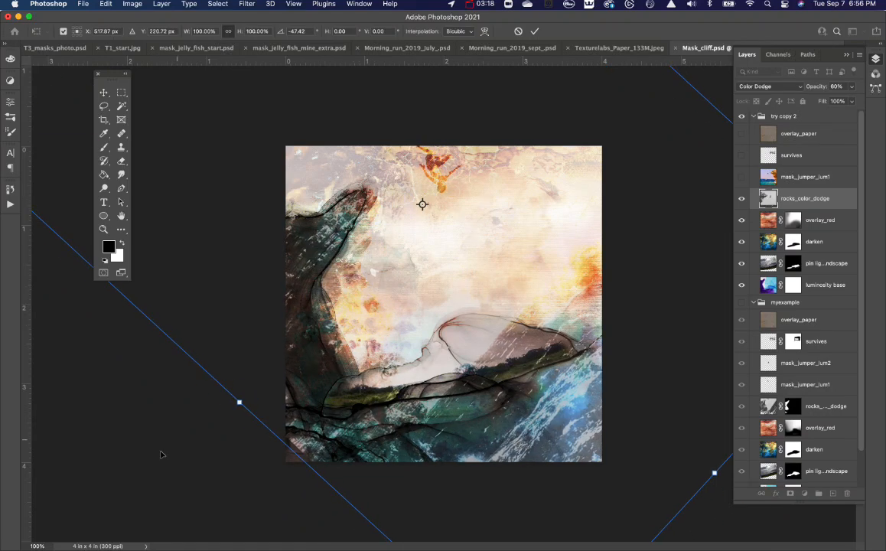
{"action": "left_click_drag", "start_coordinate": [161, 454], "coordinate": [188, 478]}
{"action": "mouse_move", "coordinate": [346, 393]}
{"action": "left_mouse_down"}
{"action": "mouse_move", "coordinate": [342, 382]}
{"action": "mouse_move", "coordinate": [359, 385]}
{"action": "left_mouse_up"}
{"action": "key", "text": "Return"}
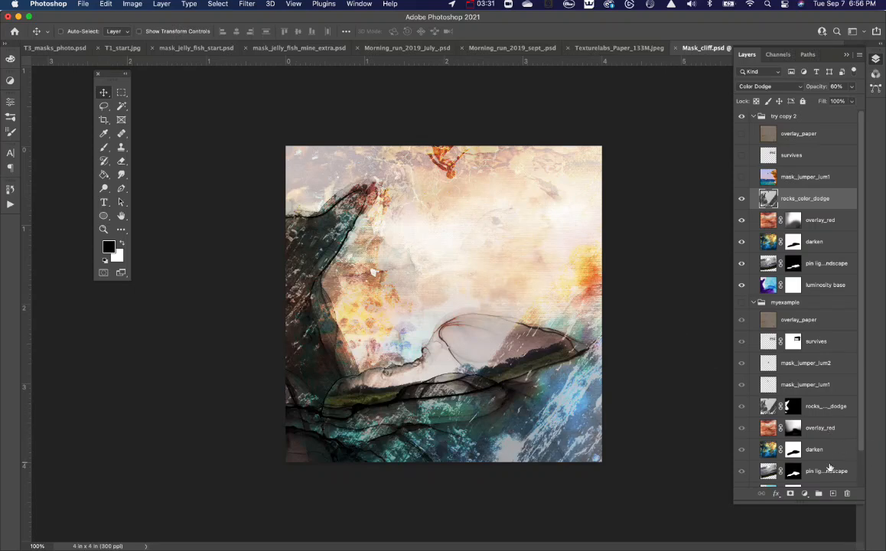
Add a black mask to the rocks_color_dodge layer and reveal the texture over the dark cliff with a white 175 px brush at 53%, raised to 100% opacity.
{"action": "left_click", "coordinate": [792, 493], "text": "alt"}
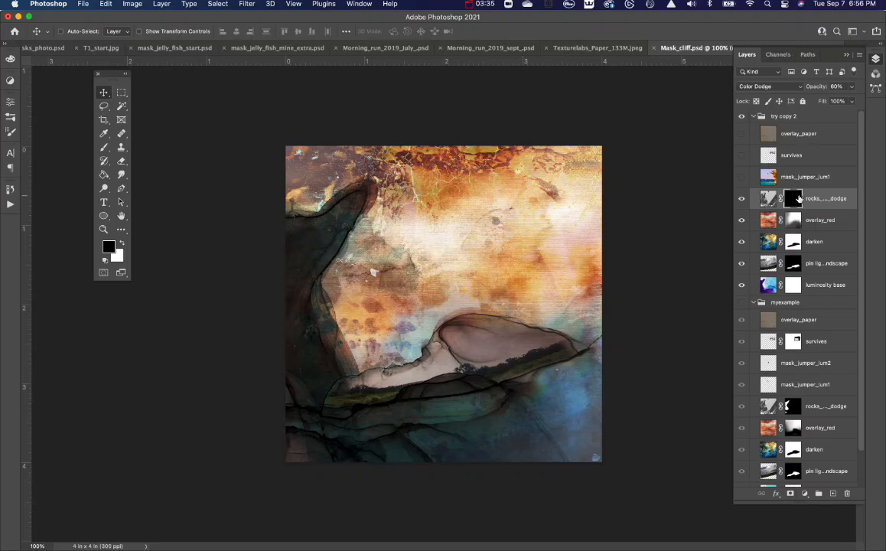
{"action": "key", "text": "b"}
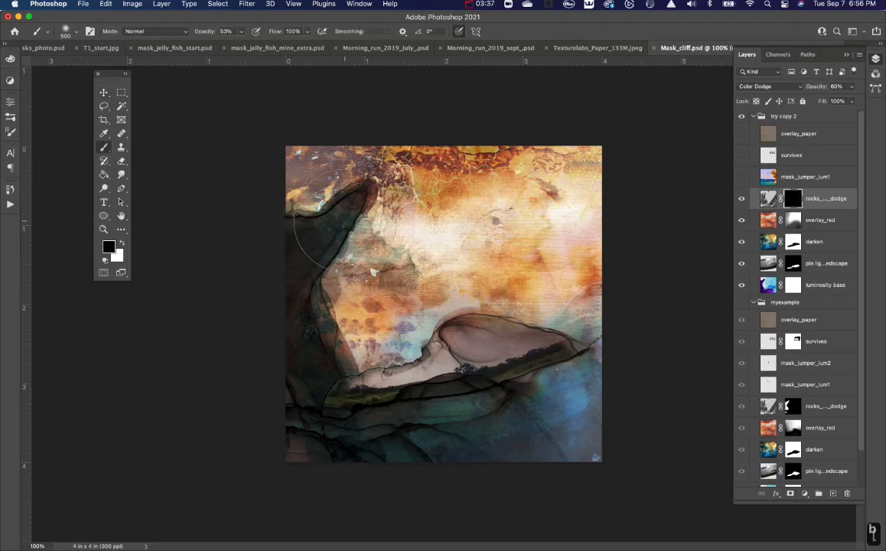
{"action": "key", "text": "bracketleft"}
{"action": "key", "text": "bracketleft"}
{"action": "key", "text": "bracketleft"}
{"action": "key", "text": "bracketleft"}
{"action": "key", "text": "bracketleft"}
{"action": "key", "text": "bracketleft"}
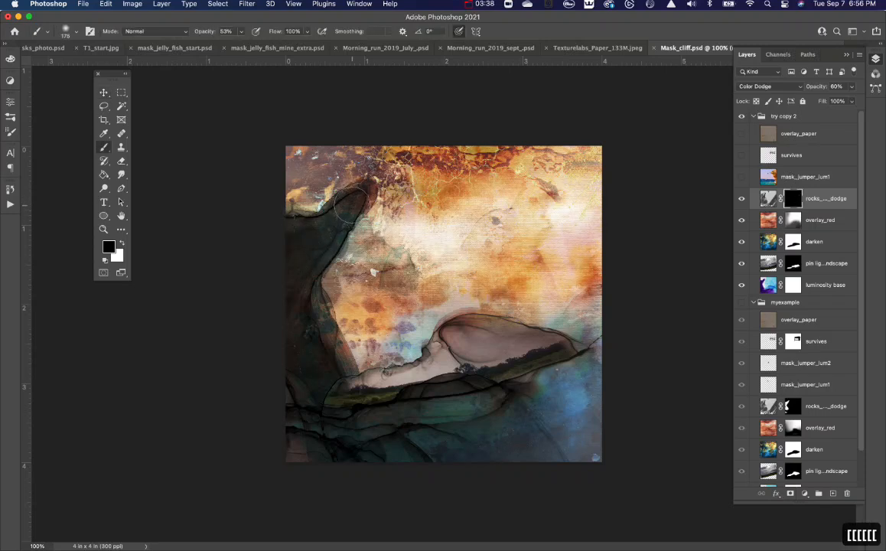
{"action": "key", "text": "x"}
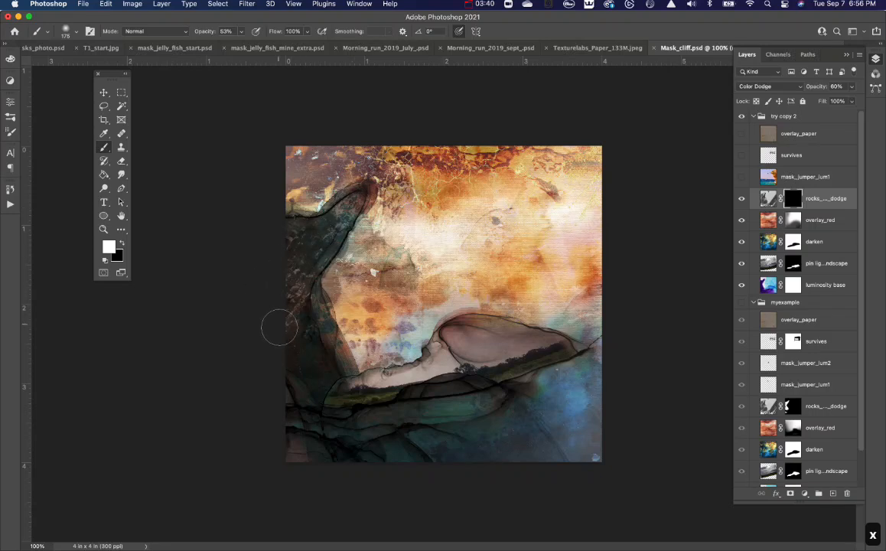
{"action": "mouse_move", "coordinate": [280, 328]}
{"action": "left_mouse_down"}
{"action": "mouse_move", "coordinate": [308, 349]}
{"action": "mouse_move", "coordinate": [305, 375]}
{"action": "mouse_move", "coordinate": [317, 388]}
{"action": "mouse_move", "coordinate": [297, 354]}
{"action": "mouse_move", "coordinate": [296, 298]}
{"action": "mouse_move", "coordinate": [298, 275]}
{"action": "mouse_move", "coordinate": [325, 236]}
{"action": "mouse_move", "coordinate": [285, 250]}
{"action": "mouse_move", "coordinate": [274, 304]}
{"action": "mouse_move", "coordinate": [308, 365]}
{"action": "left_mouse_up"}
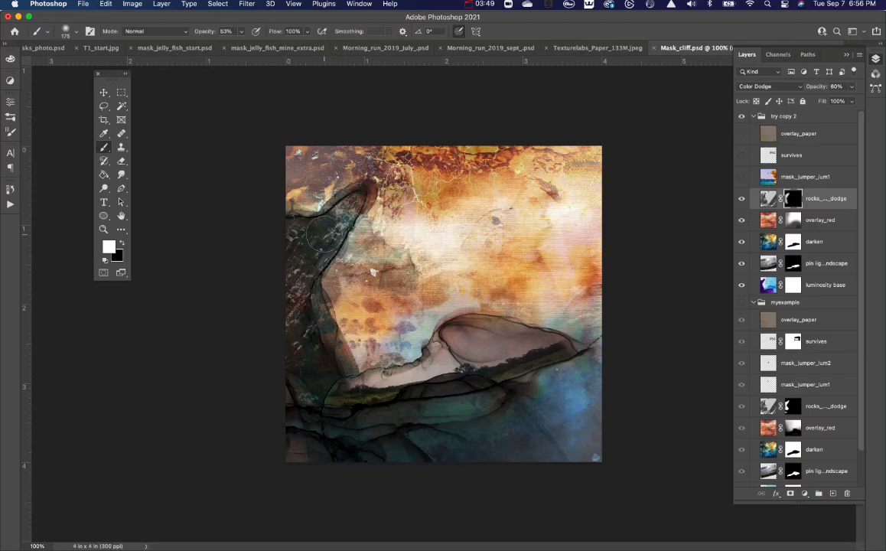
{"action": "key", "text": "0"}
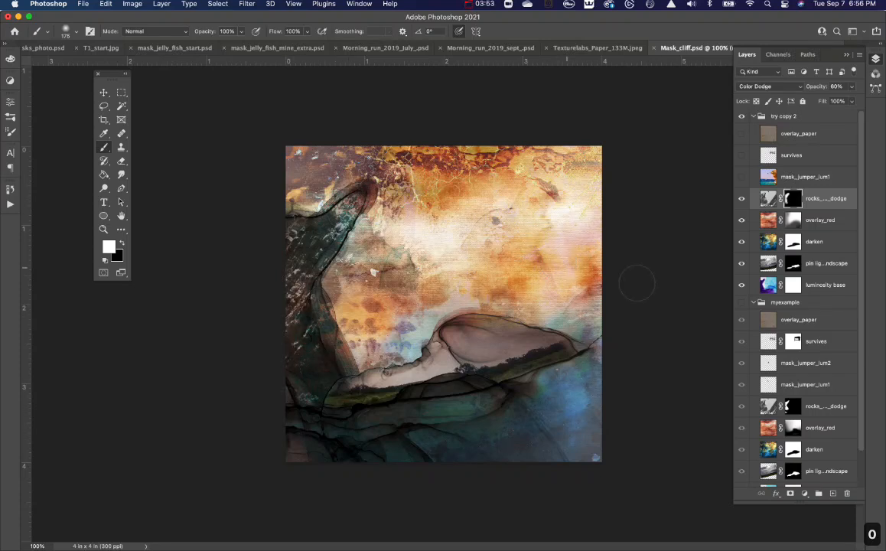
Show the mask_jumper_lum1 layer and isolate the falling diver from the photo with the Magic Wand and a layer mask.
{"action": "left_click", "coordinate": [740, 177]}
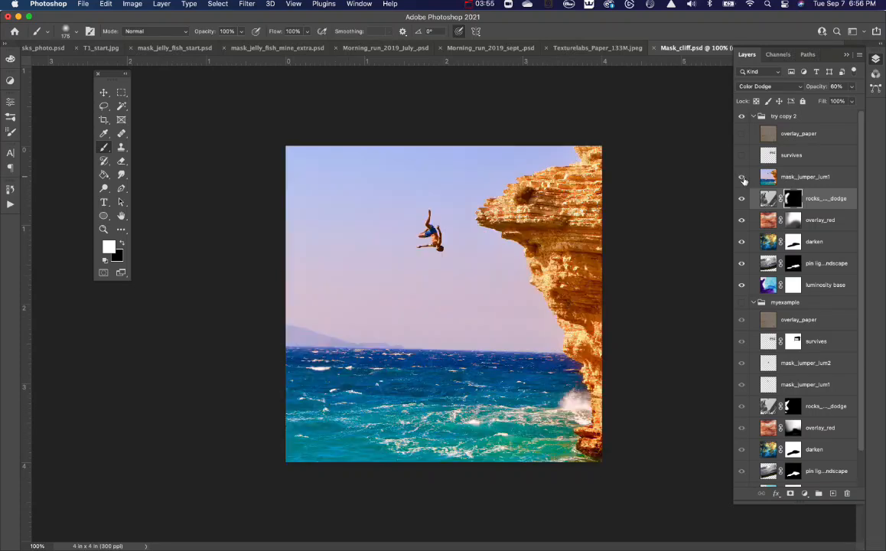
{"action": "left_click", "coordinate": [768, 176]}
{"action": "key", "text": "x"}
{"action": "key", "text": "v"}
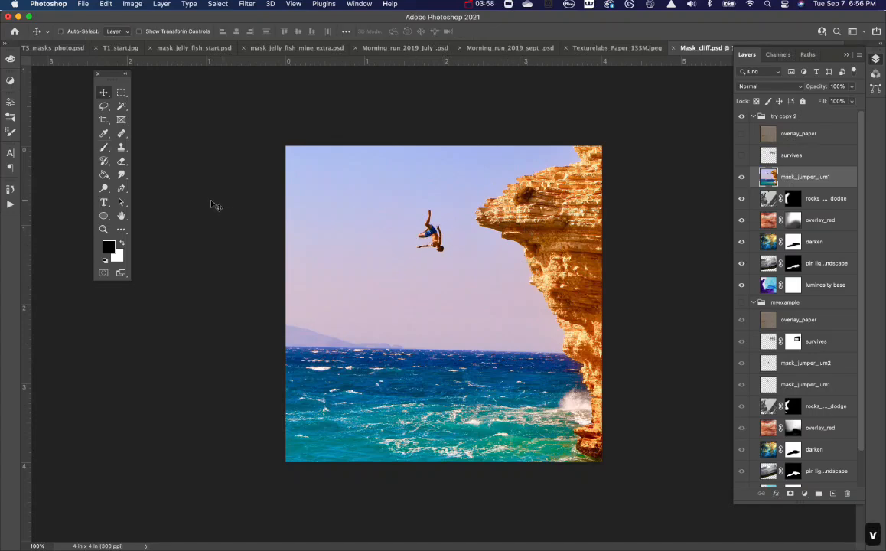
{"action": "left_click", "coordinate": [122, 107]}
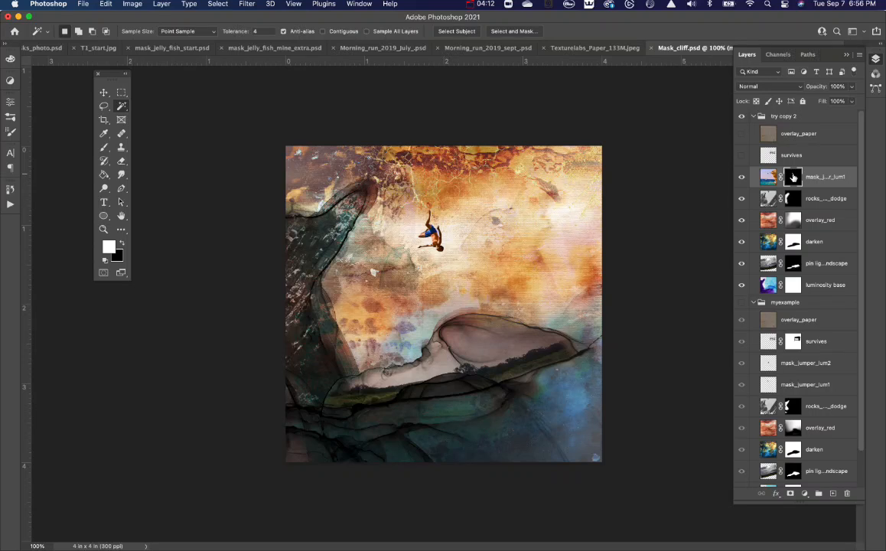
Apply the mask permanently to the mask_jumper_lum1 layer and set the layer's blend mode to Luminosity.
{"action": "left_click_drag", "start_coordinate": [793, 177], "coordinate": [846, 493]}
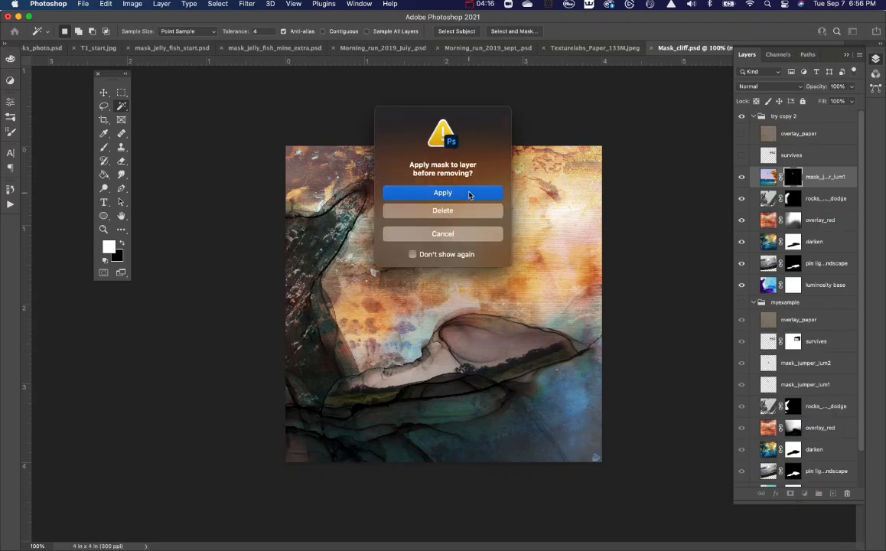
{"action": "left_click", "coordinate": [469, 192]}
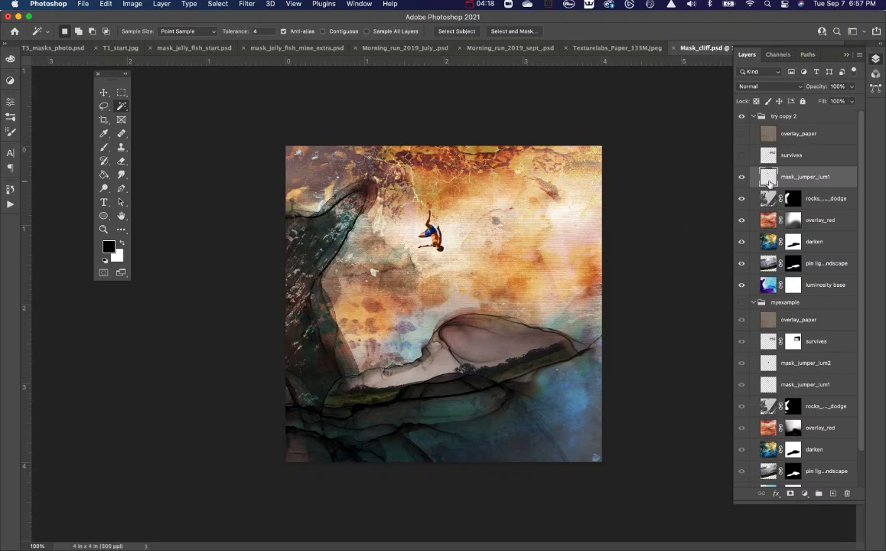
{"action": "left_click", "coordinate": [762, 87]}
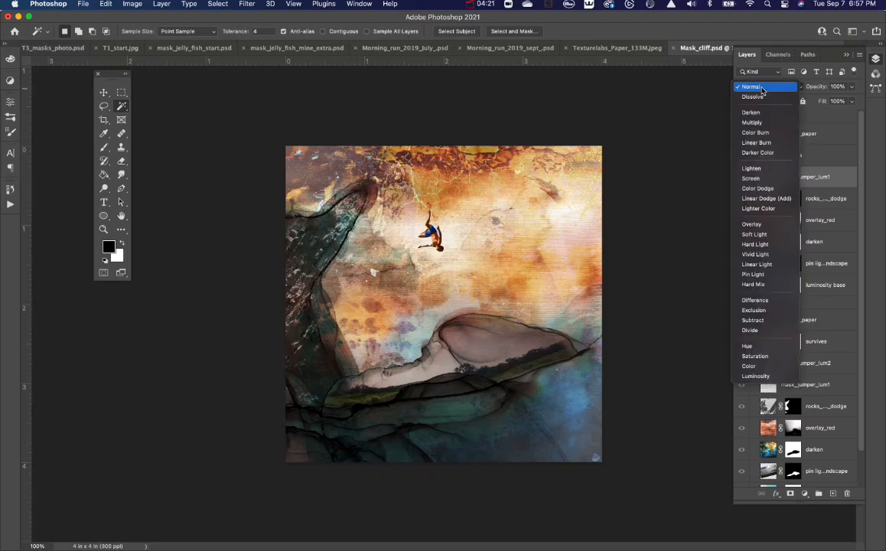
{"action": "left_click", "coordinate": [754, 376]}
Duplicate the diver layer, place the copy below the original figure, and rotate it to a different falling pose.
{"action": "key", "text": "v"}
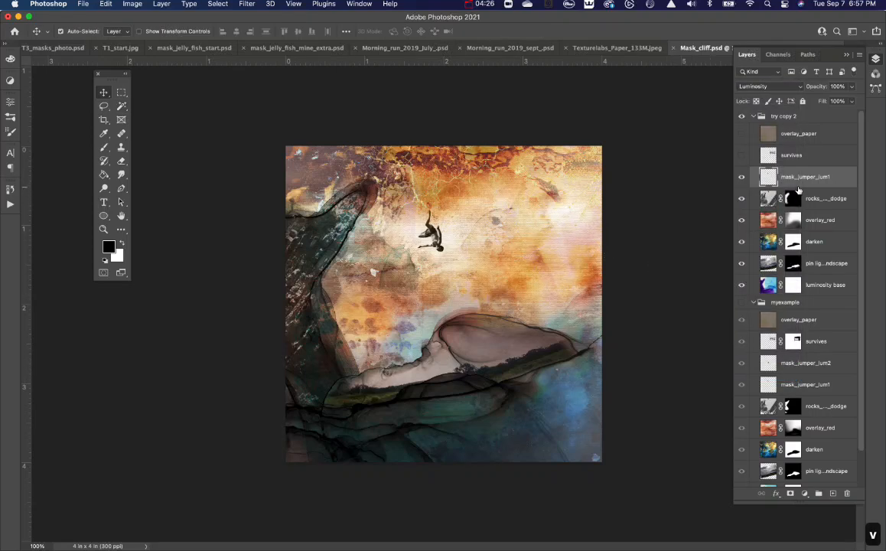
{"action": "key", "text": "super+j"}
{"action": "left_click_drag", "start_coordinate": [439, 243], "coordinate": [456, 286]}
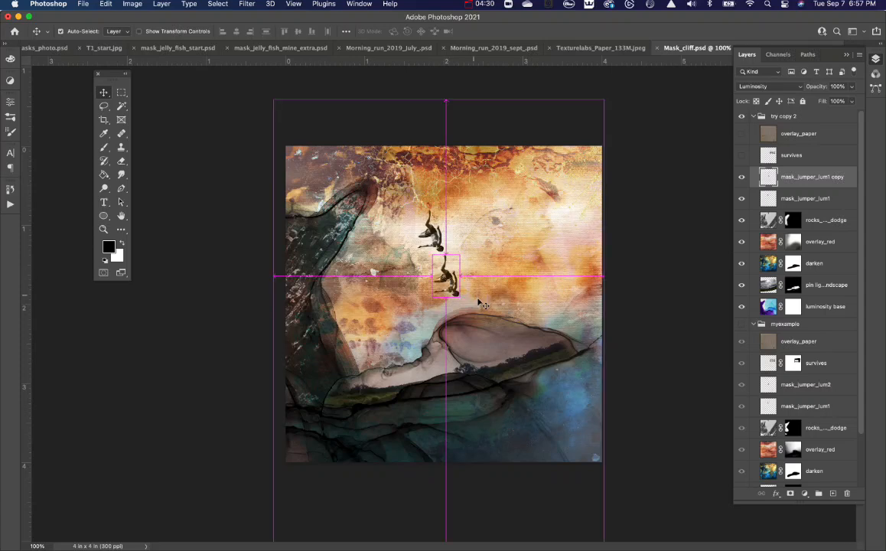
{"action": "key", "text": "super+t"}
{"action": "left_click_drag", "start_coordinate": [471, 322], "coordinate": [445, 313]}
{"action": "key", "text": "Return"}
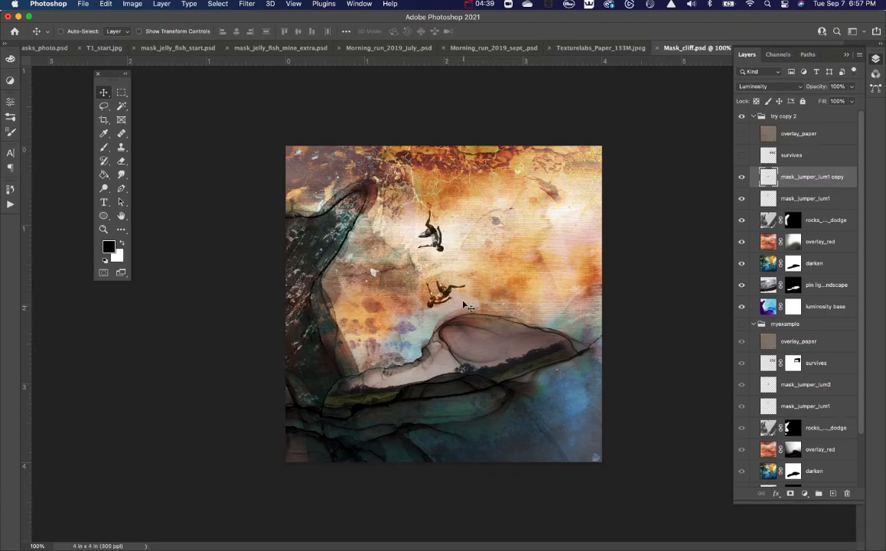
Show the survives newspaper layer in the try copy 2 group and set its blend mode to Multiply.
{"action": "left_click", "coordinate": [743, 157]}
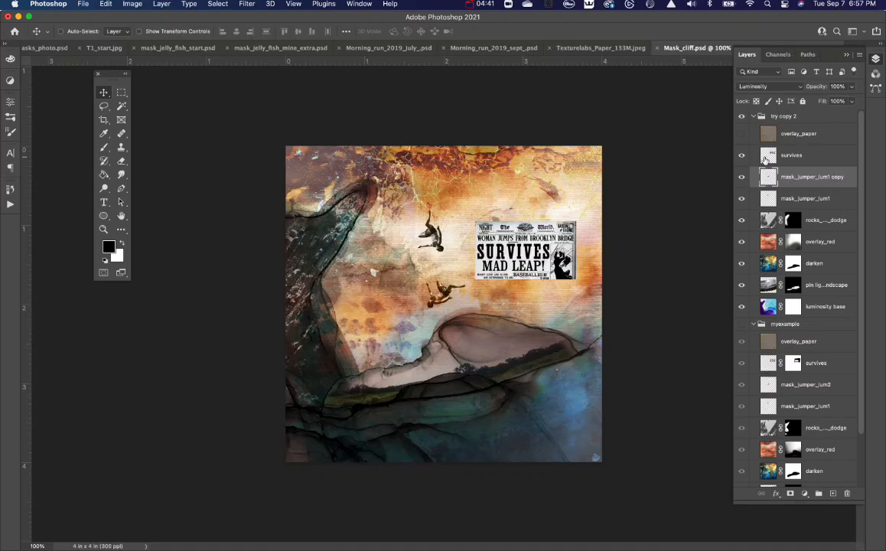
{"action": "left_click", "coordinate": [778, 158]}
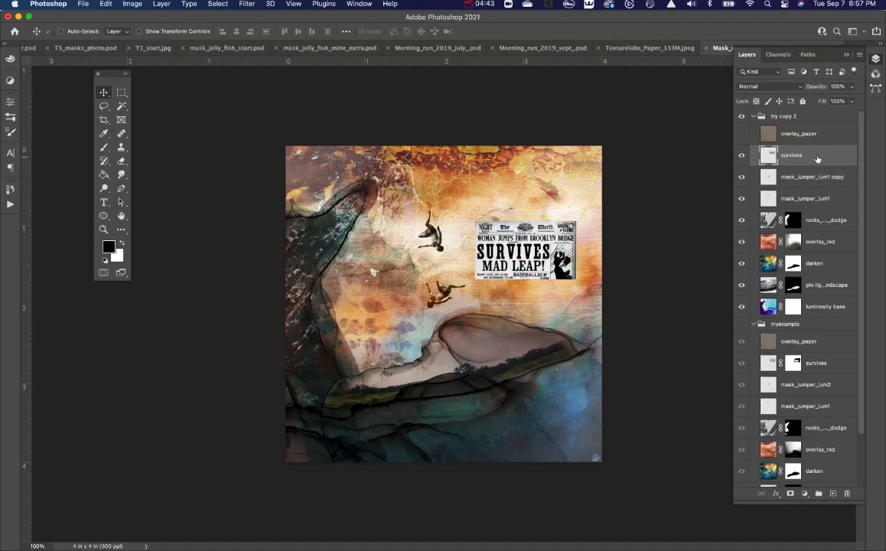
{"action": "left_click", "coordinate": [765, 88]}
{"action": "left_click", "coordinate": [761, 117]}
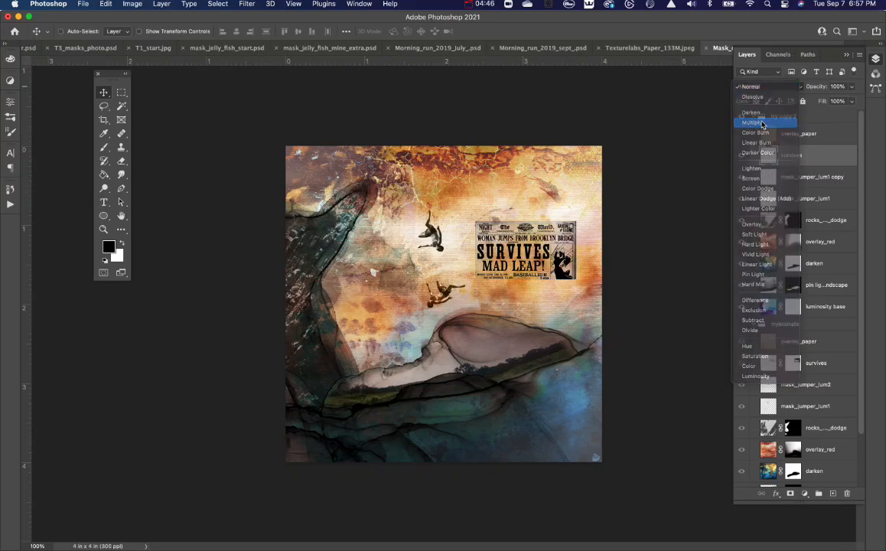
Select the "SURVIVES MAD LEAP!" headline with a rectangular marquee and add a mask that hides the rest of the survives layer.
{"action": "key", "text": "super+equal"}
{"action": "key", "text": "super+equal"}
{"action": "key", "text": "super+equal"}
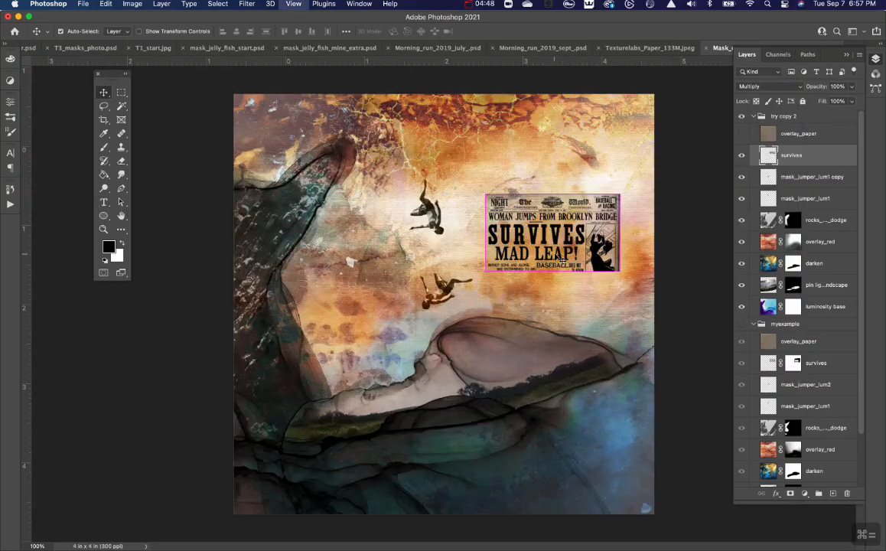
{"action": "left_click_drag", "start_coordinate": [565, 255], "coordinate": [235, 395]}
{"action": "left_click", "coordinate": [122, 93]}
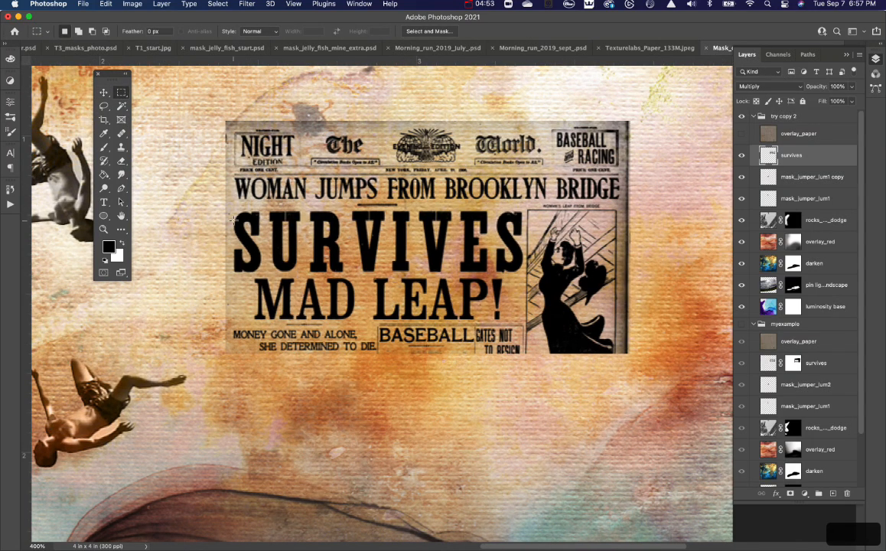
{"action": "left_click_drag", "start_coordinate": [226, 209], "coordinate": [524, 321]}
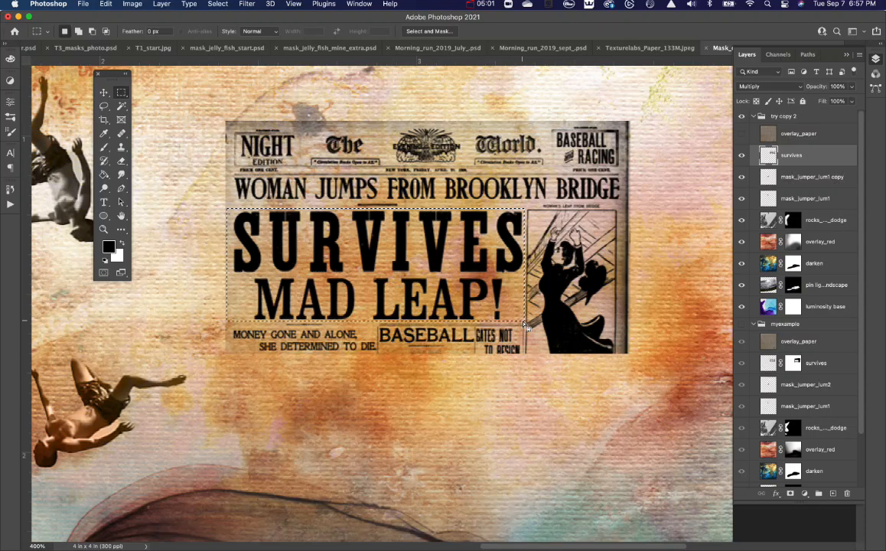
{"action": "left_click", "coordinate": [791, 494]}
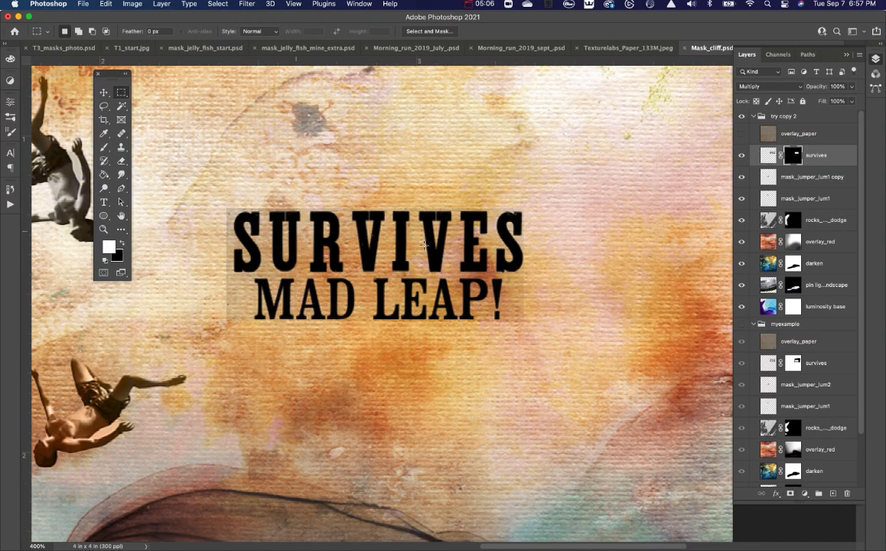
{"action": "key", "text": "b"}
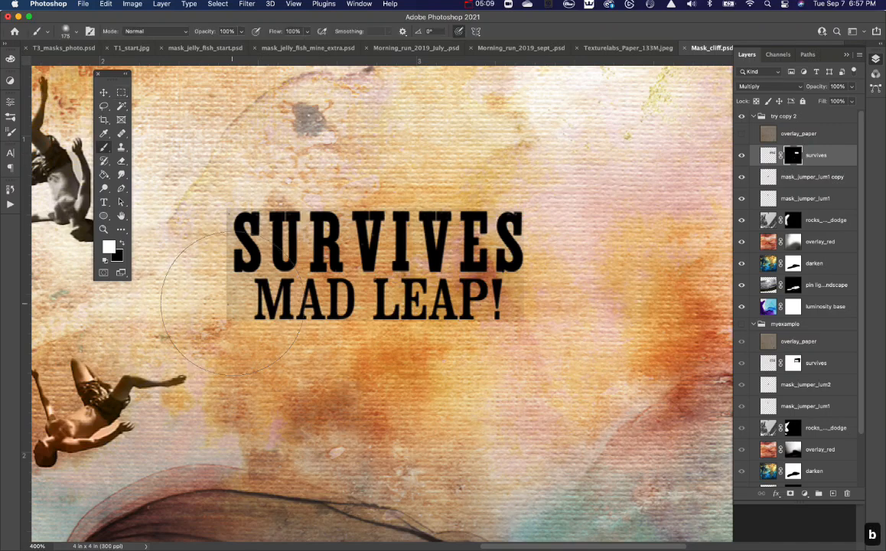
Paint black on the survives layer mask with progressively smaller brushes to hide the grey paper edges around the headline.
{"action": "key", "text": "bracketleft"}
{"action": "key", "text": "bracketleft"}
{"action": "key", "text": "bracketleft"}
{"action": "key", "text": "bracketleft"}
{"action": "key", "text": "bracketleft"}
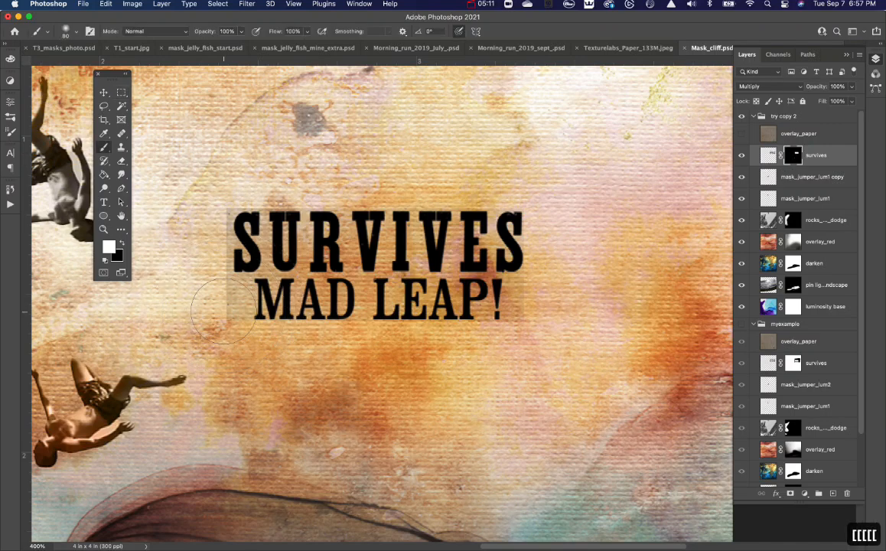
{"action": "key", "text": "bracketleft"}
{"action": "key", "text": "bracketleft"}
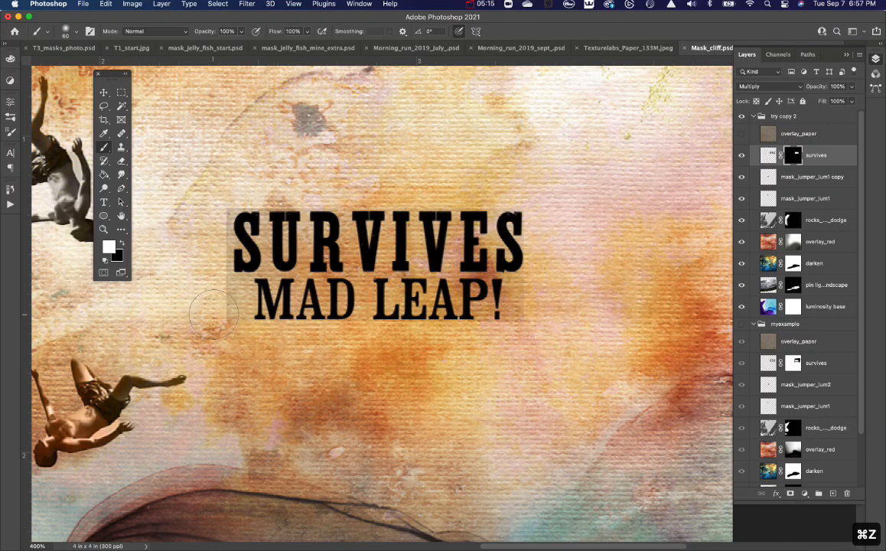
{"action": "key", "text": "x"}
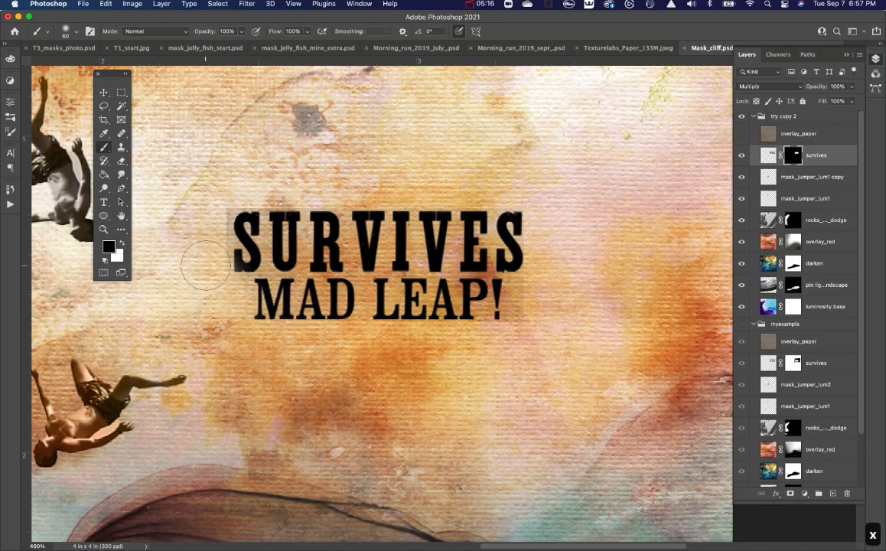
{"action": "key", "text": "super+z"}
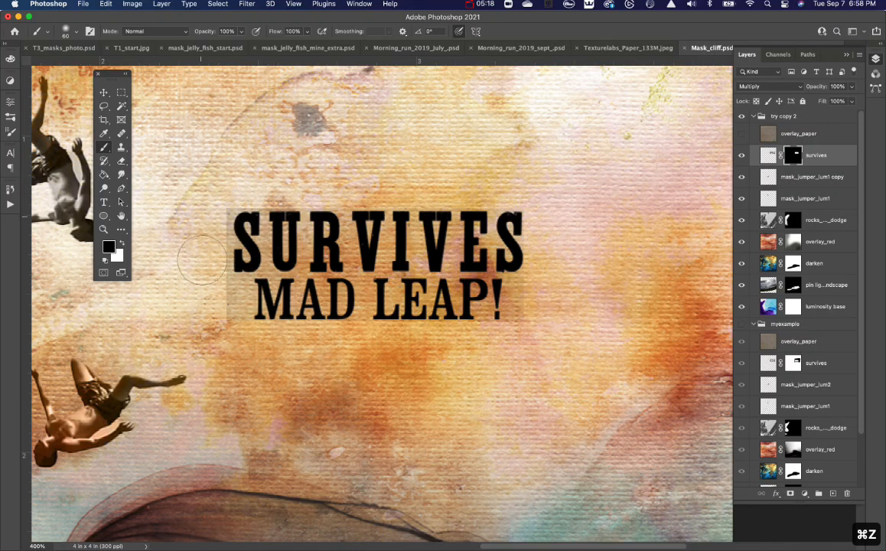
{"action": "key", "text": "bracketleft"}
{"action": "key", "text": "bracketleft"}
{"action": "key", "text": "bracketleft"}
{"action": "key", "text": "bracketleft"}
{"action": "key", "text": "bracketleft"}
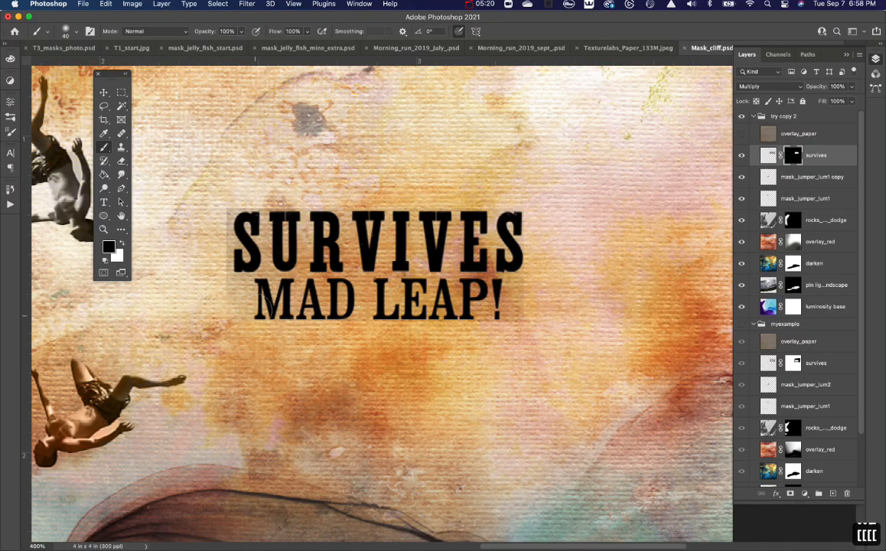
{"action": "left_click_drag", "start_coordinate": [215, 268], "coordinate": [220, 198]}
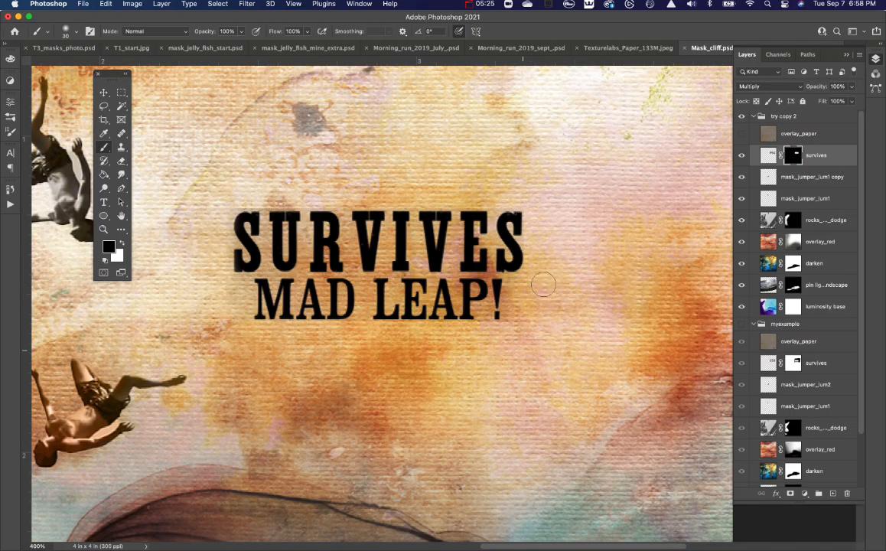
{"action": "key", "text": "bracketleft"}
{"action": "key", "text": "bracketleft"}
{"action": "key", "text": "bracketleft"}
{"action": "key", "text": "bracketleft"}
{"action": "key", "text": "bracketleft"}
{"action": "scroll", "coordinate": [496, 309], "scroll_direction": "down", "scroll_amount": 6}
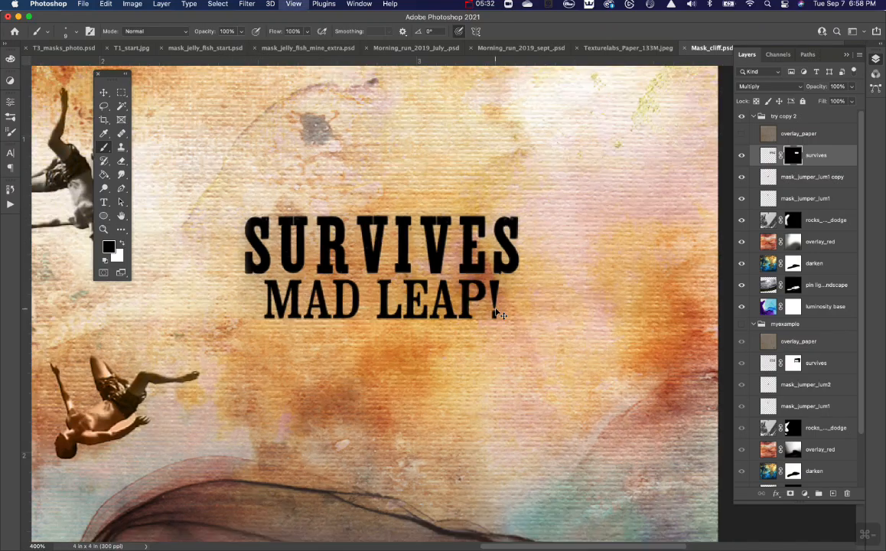
Show the overlay_paper layer in the try copy 2 group and set its blend mode to Overlay.
{"action": "key", "text": "v"}
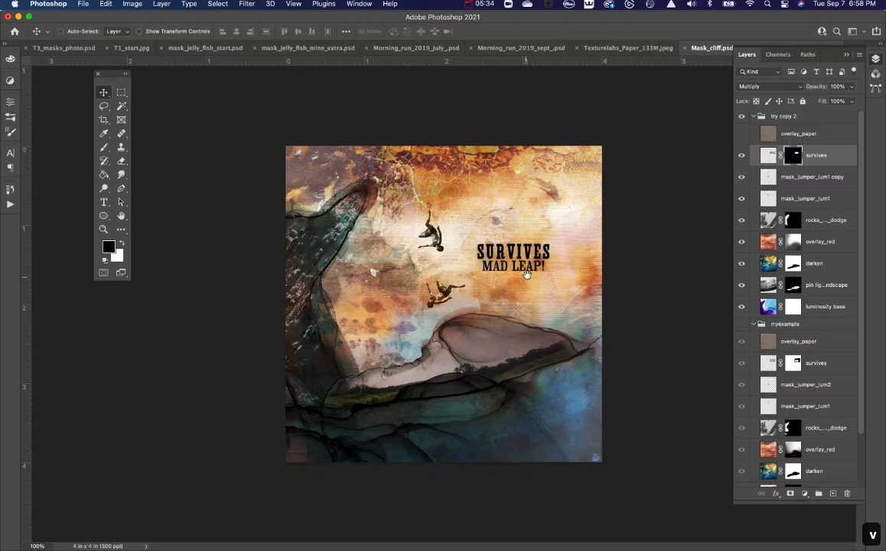
{"action": "left_click", "coordinate": [742, 134]}
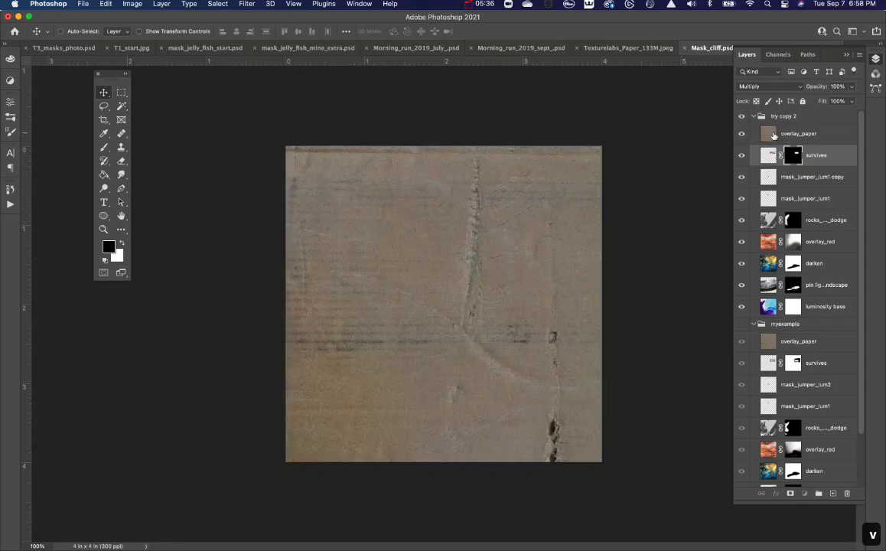
{"action": "left_click", "coordinate": [773, 135]}
{"action": "left_click", "coordinate": [769, 89]}
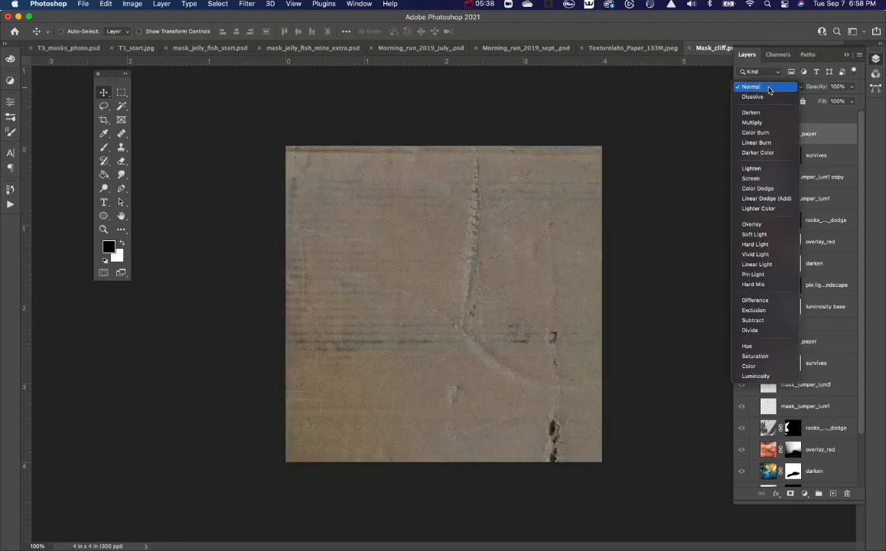
{"action": "left_click", "coordinate": [758, 226]}
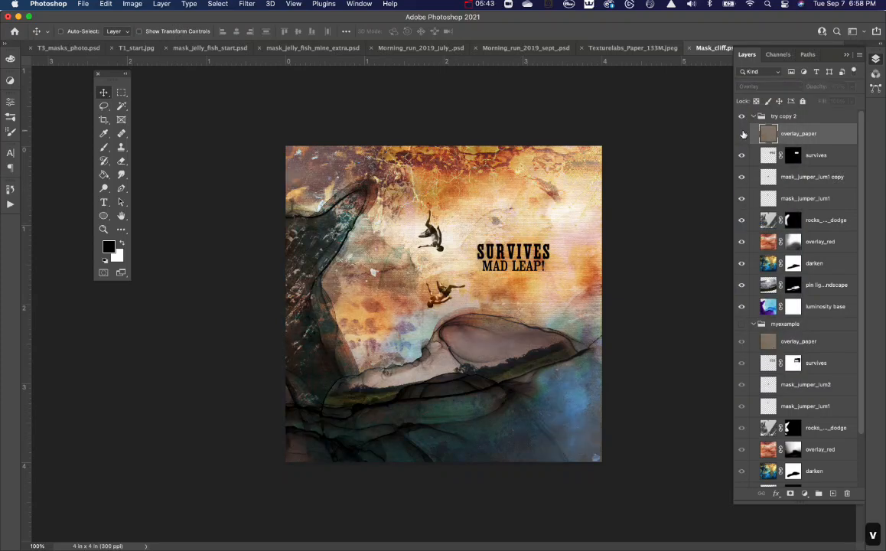